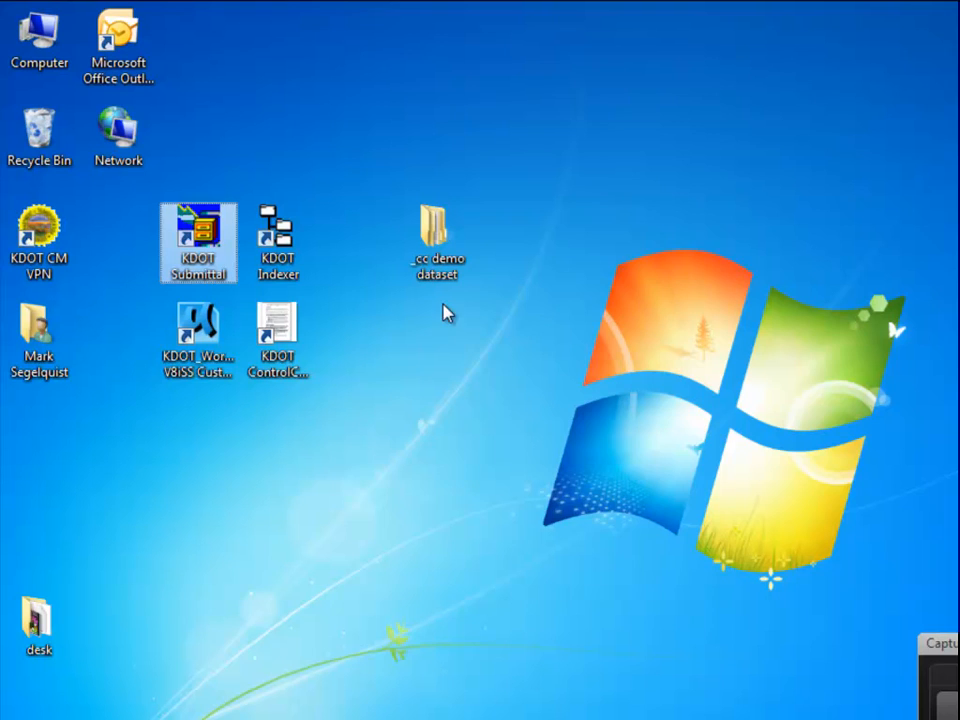
Open the _cc demo dataset folder to list org, plan set and survey set, then launch KDOT Submittal.
{"action": "left_click", "coordinate": [440, 255]}
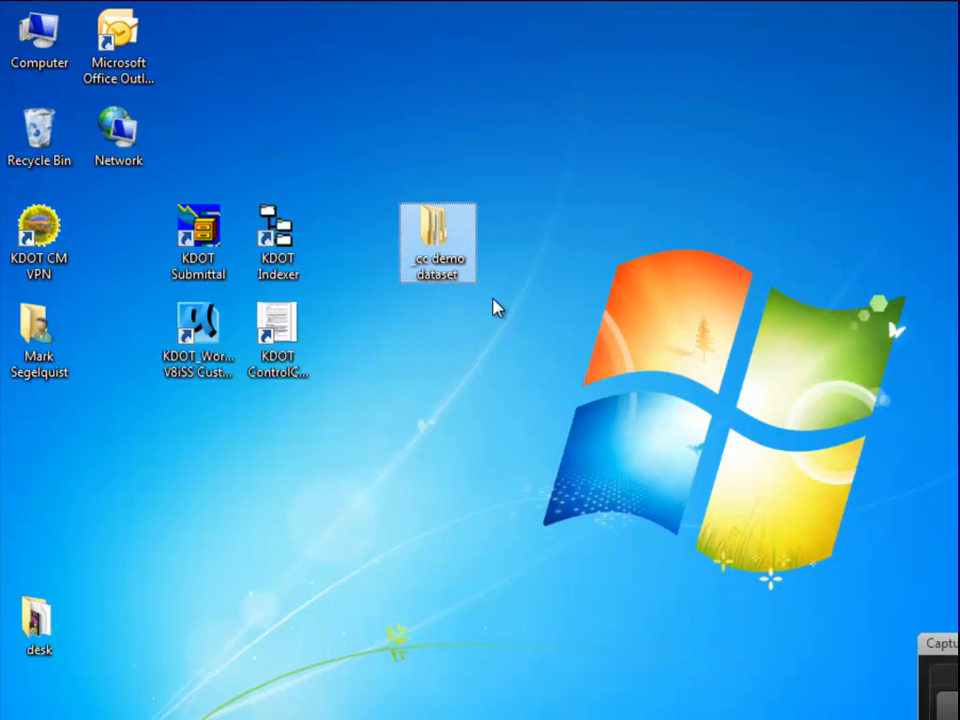
{"action": "mouse_move", "coordinate": [440, 280]}
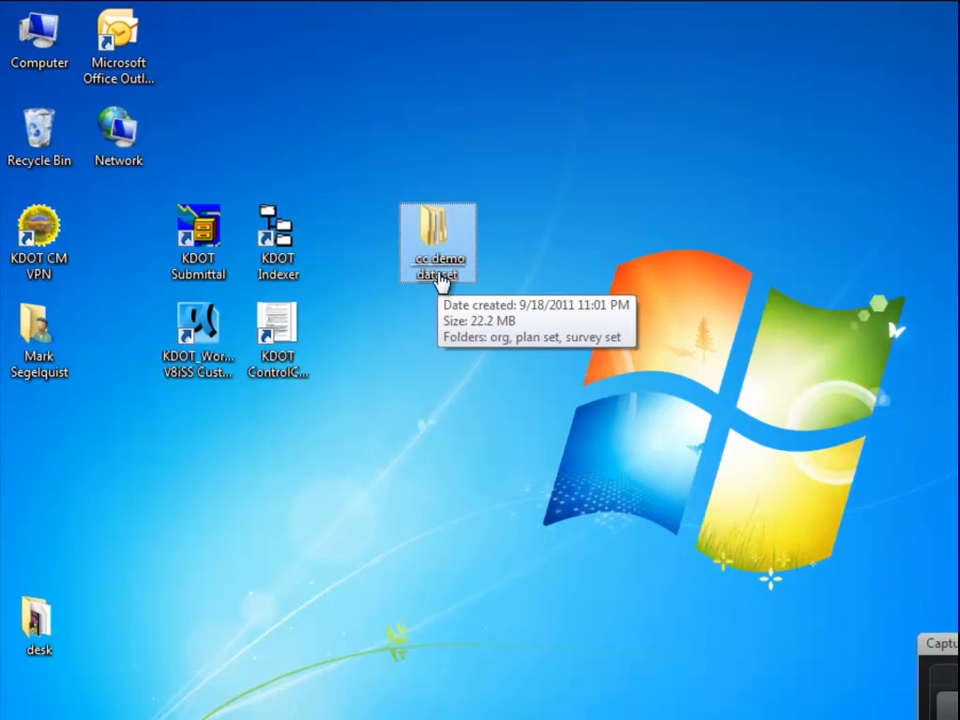
{"action": "double_click", "coordinate": [428, 272]}
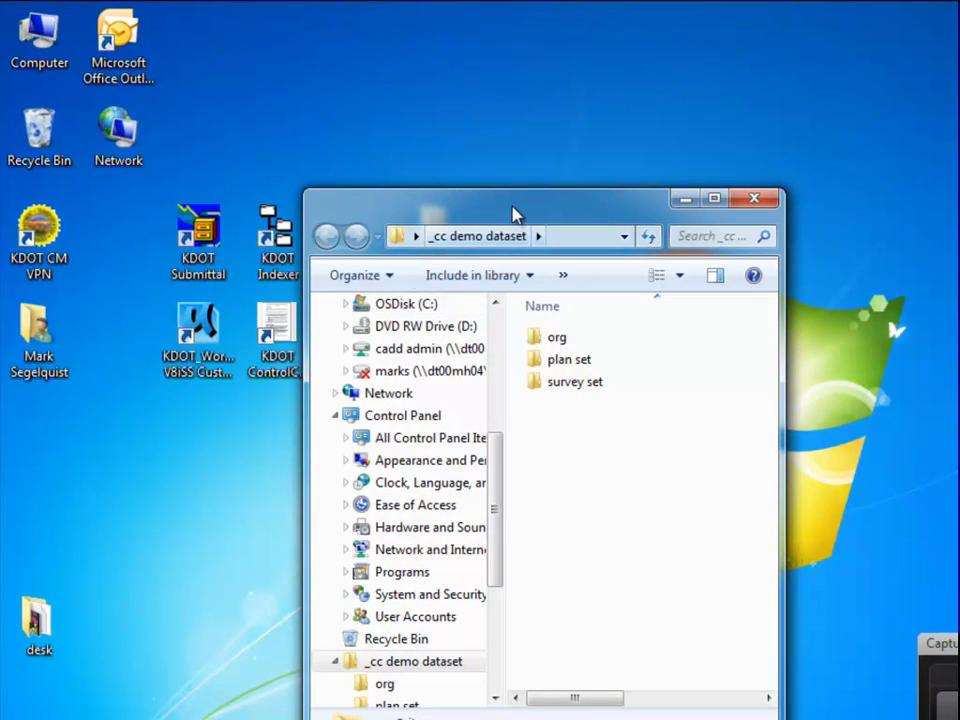
{"action": "left_click_drag", "start_coordinate": [512, 206], "coordinate": [545, 38]}
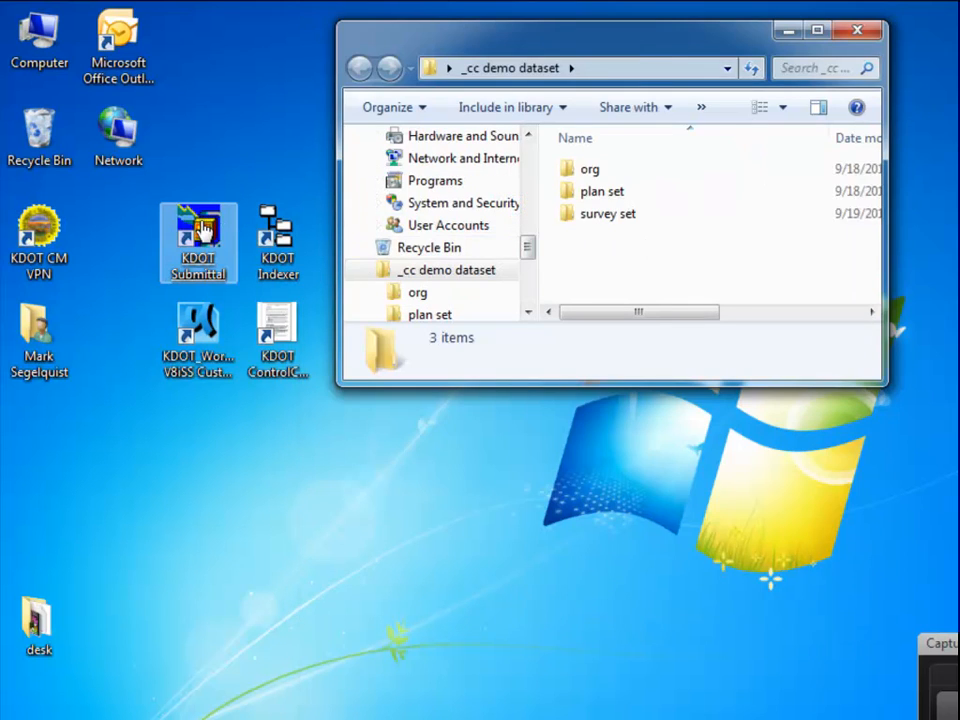
{"action": "double_click", "coordinate": [204, 228]}
Load the KDOT Consultant.SET settings file and accept the settings summary.
{"action": "left_click_drag", "start_coordinate": [583, 240], "coordinate": [466, 49]}
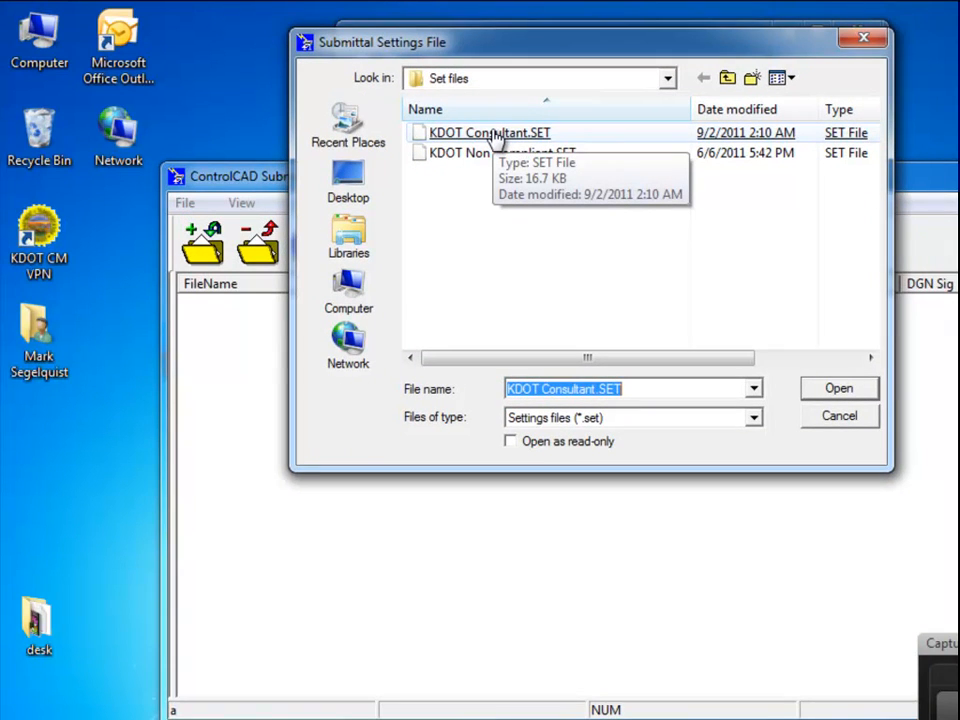
{"action": "double_click", "coordinate": [494, 134]}
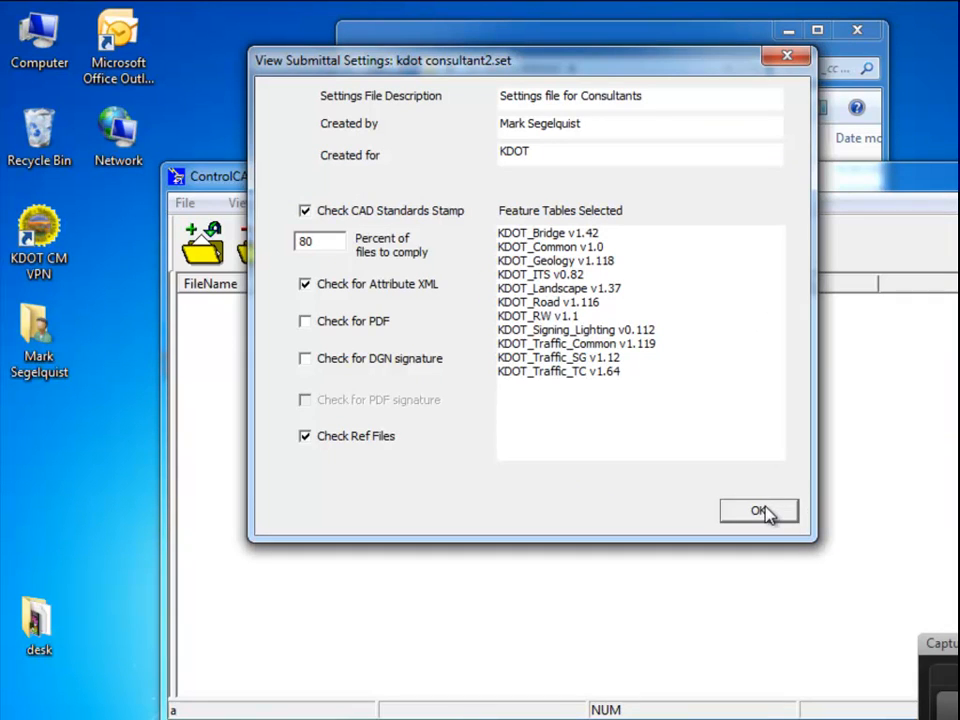
{"action": "left_click", "coordinate": [761, 511]}
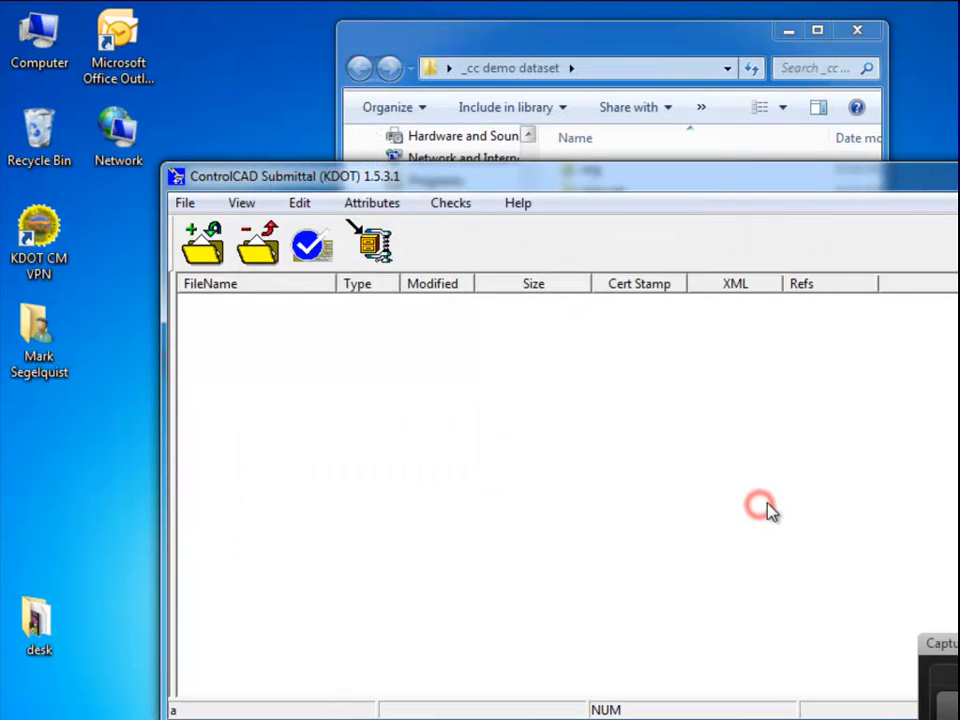
Add the ten org folder files, excluding KA204901.pdf, to the ControlCAD check list.
{"action": "left_click_drag", "start_coordinate": [613, 183], "coordinate": [441, 88]}
{"action": "left_click_drag", "start_coordinate": [640, 47], "coordinate": [763, 171]}
{"action": "double_click", "coordinate": [714, 294]}
{"action": "left_click", "coordinate": [714, 296]}
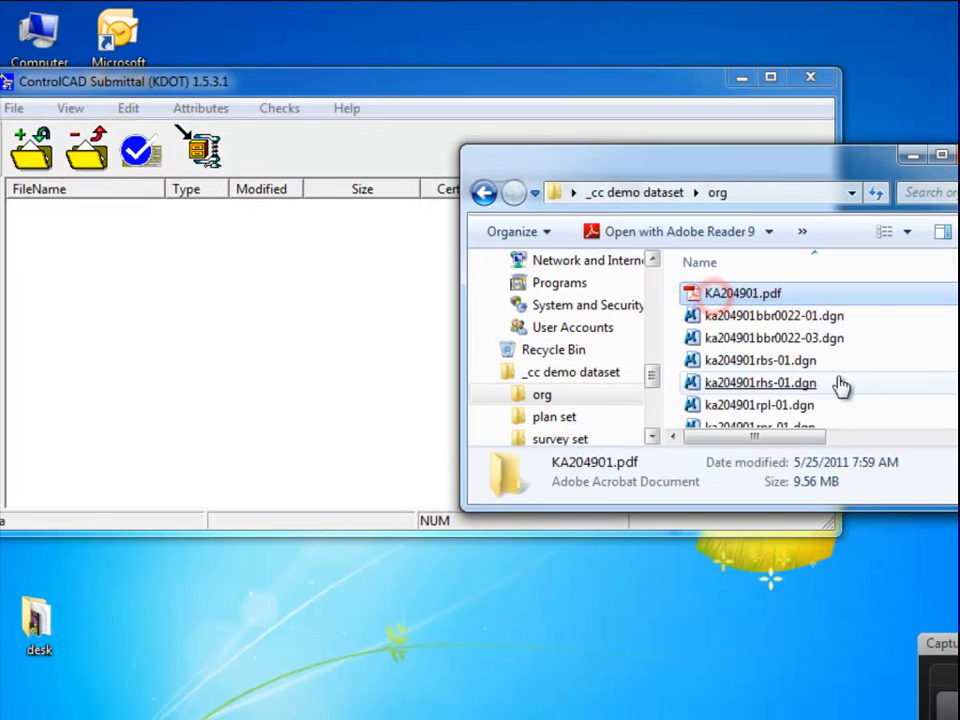
{"action": "key", "text": "ctrl+a"}
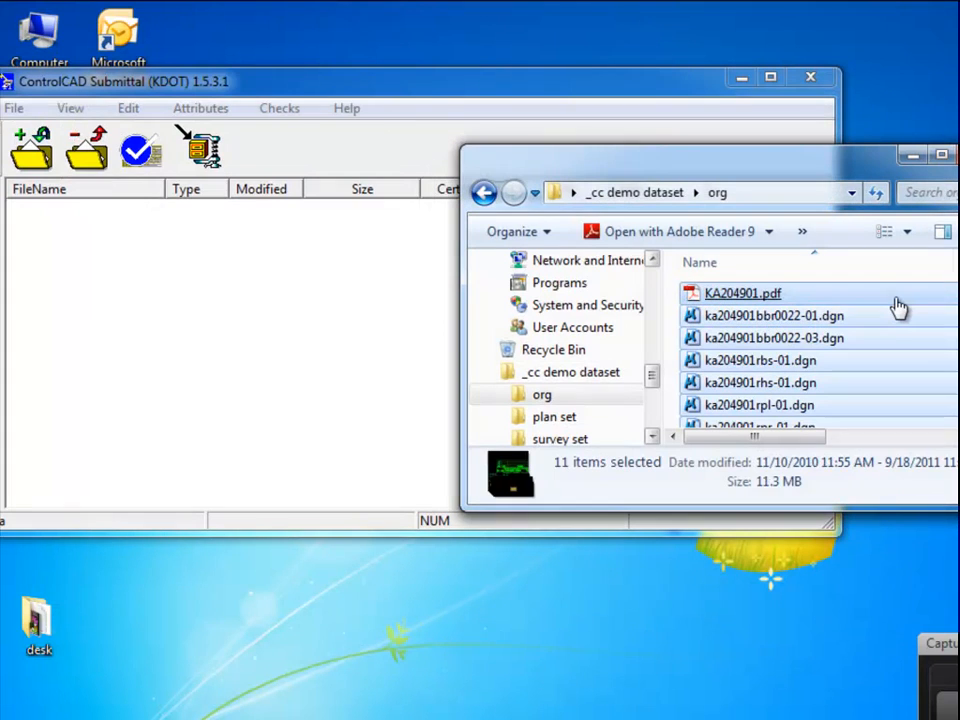
{"action": "left_click", "coordinate": [890, 295], "text": "ctrl"}
{"action": "left_click_drag", "start_coordinate": [876, 316], "coordinate": [285, 349]}
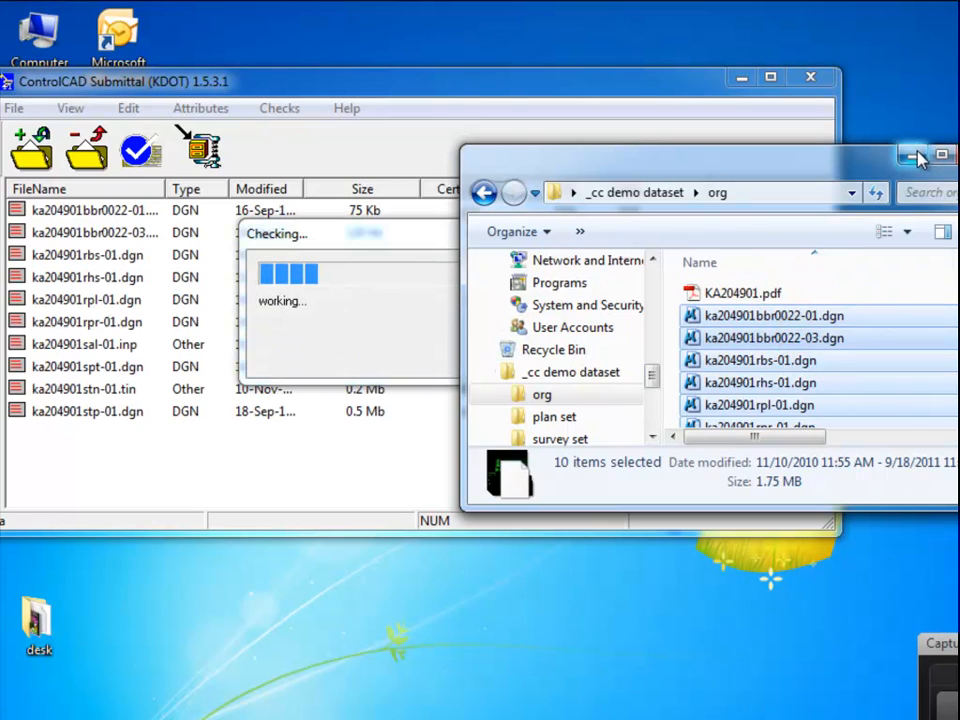
{"action": "left_click_drag", "start_coordinate": [911, 154], "coordinate": [959, 88]}
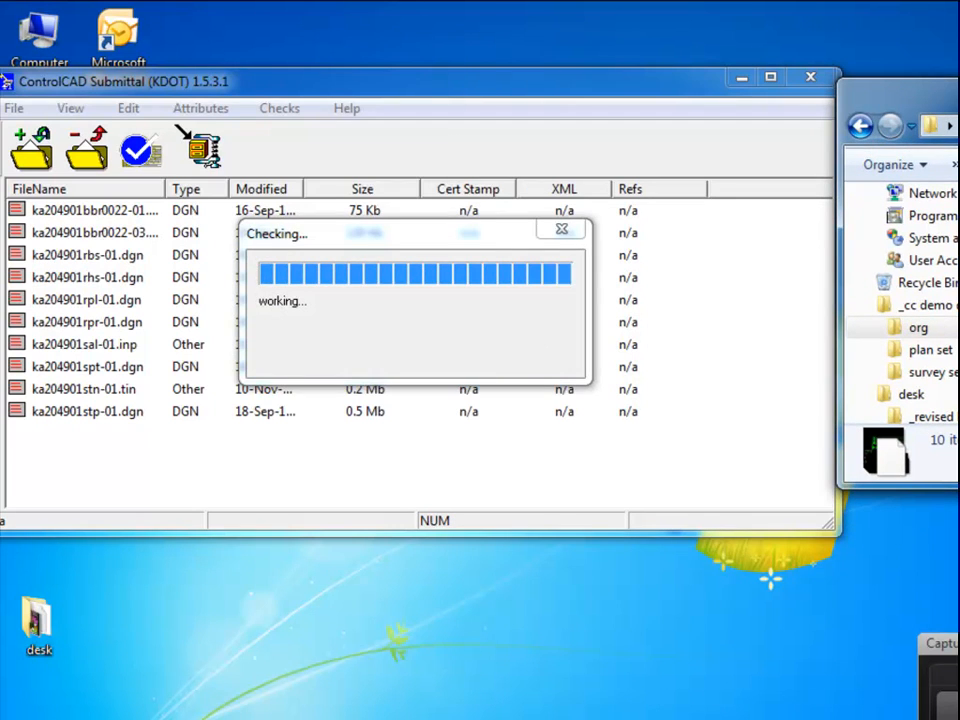
{"action": "left_click_drag", "start_coordinate": [592, 81], "coordinate": [623, 44]}
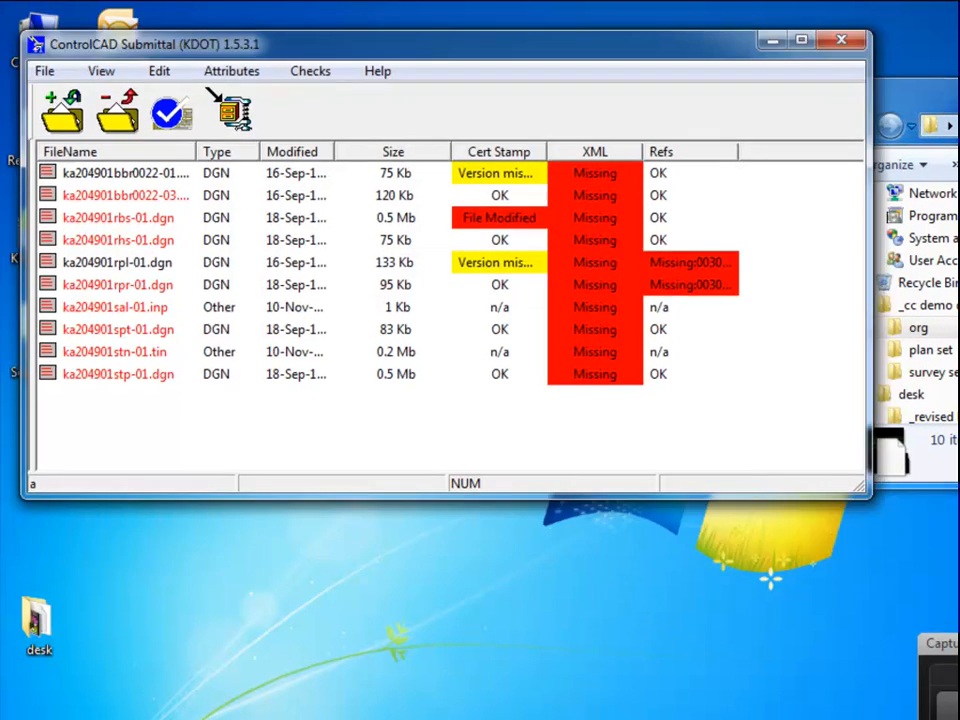
Open the Add File(s) picker and cancel it without adding anything.
{"action": "left_click_drag", "start_coordinate": [915, 96], "coordinate": [959, 76]}
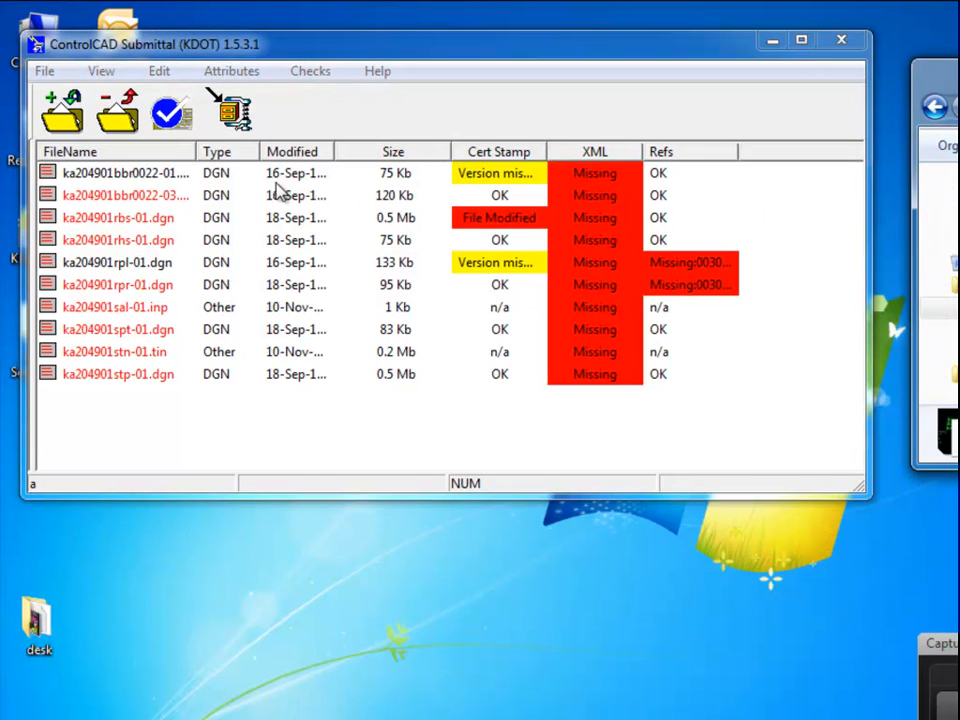
{"action": "left_click", "coordinate": [55, 110]}
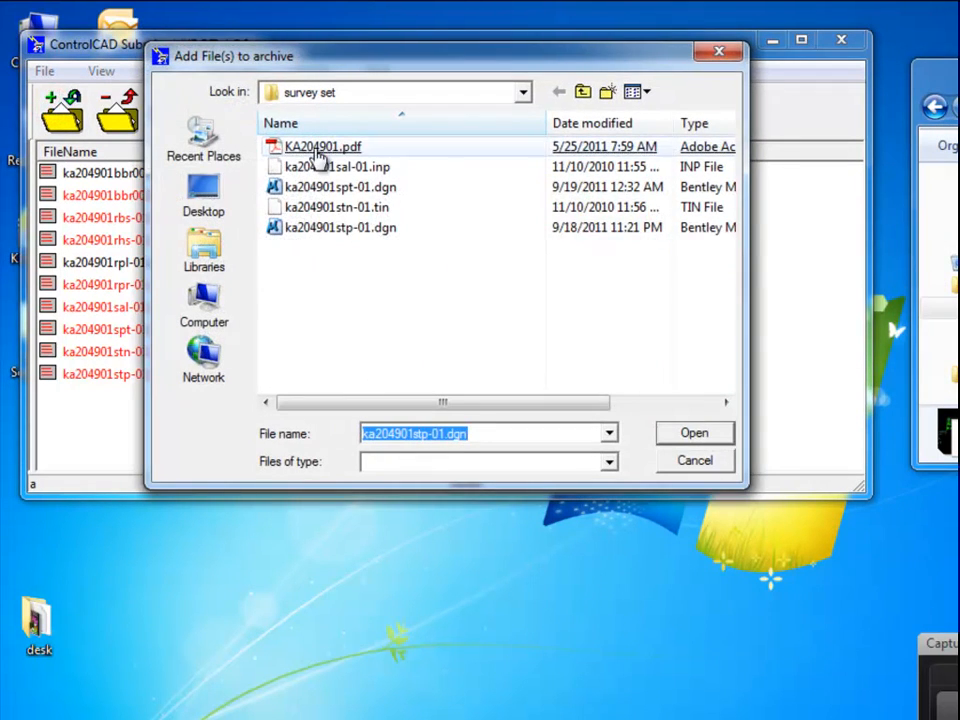
{"action": "left_click", "coordinate": [701, 462]}
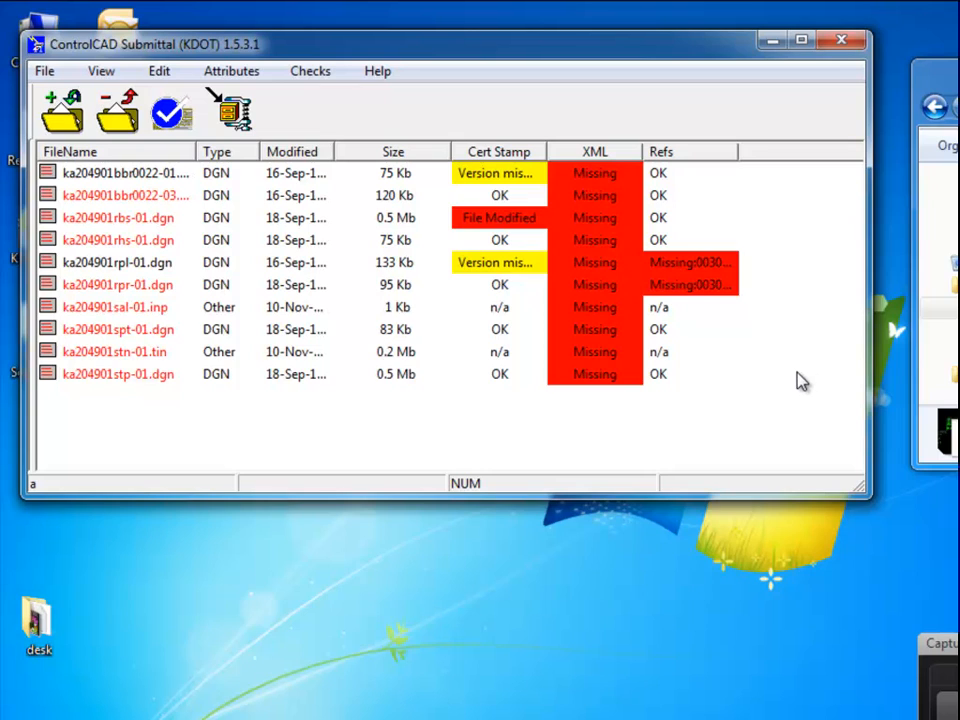
Narrow Size and widen Cert Stamp so the KDOT_Bridge and KDOT_Road version-mismatch messages read fully.
{"action": "left_click_drag", "start_coordinate": [451, 151], "coordinate": [441, 150]}
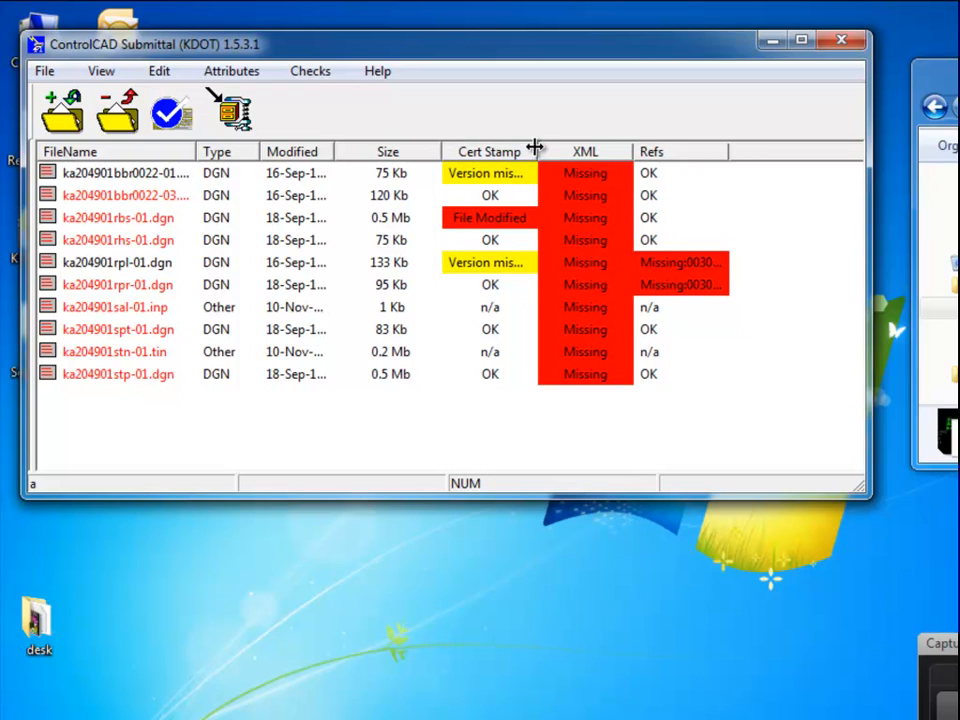
{"action": "left_click_drag", "start_coordinate": [535, 147], "coordinate": [568, 148]}
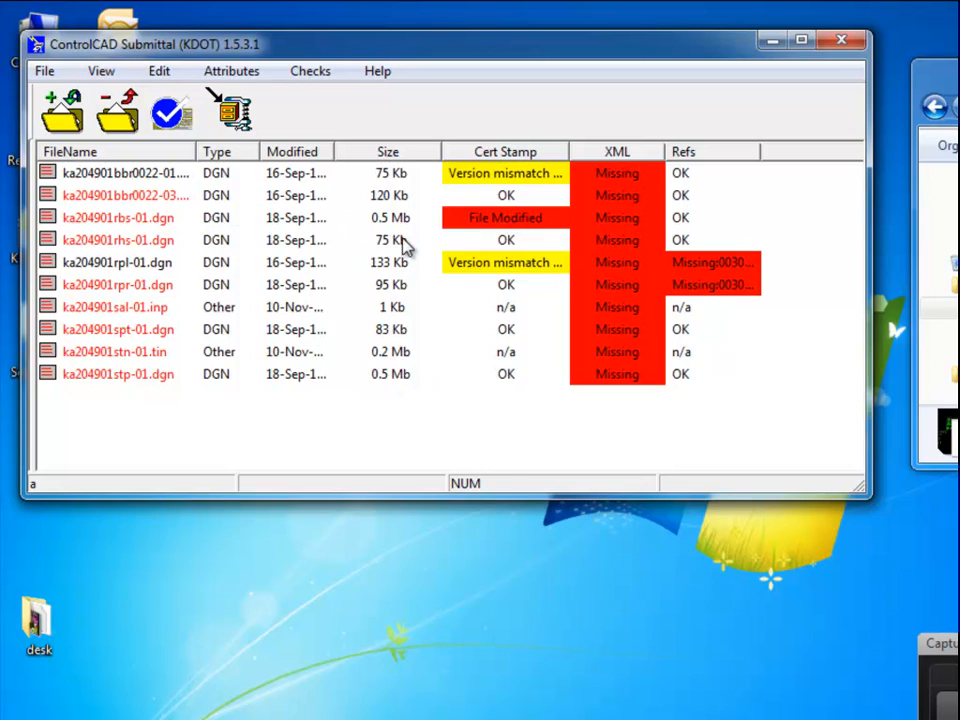
{"action": "left_click_drag", "start_coordinate": [569, 152], "coordinate": [590, 152]}
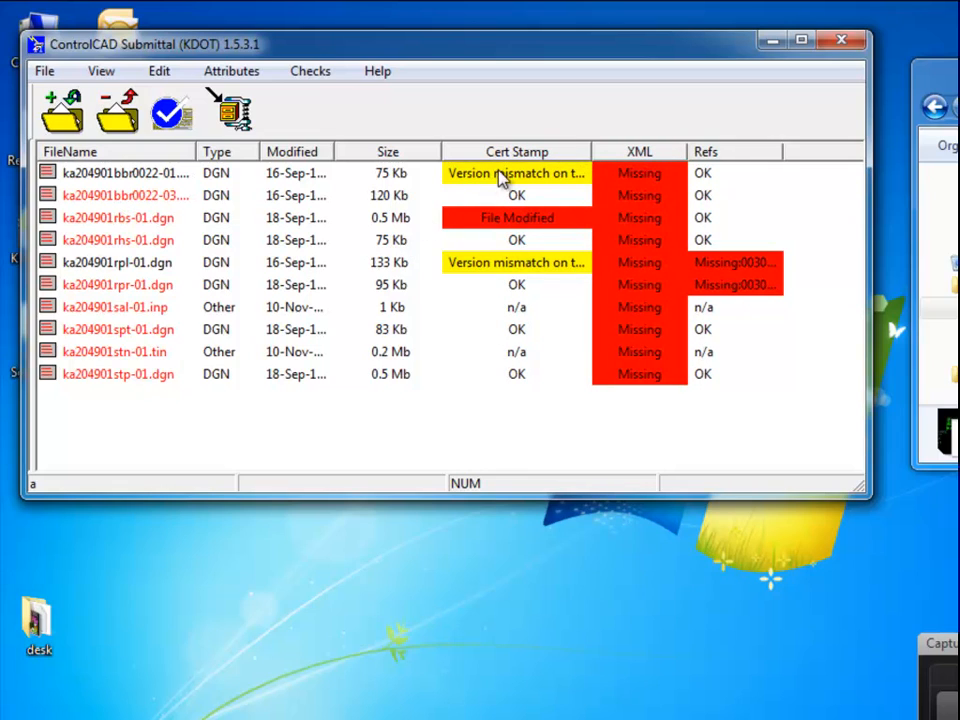
{"action": "left_click", "coordinate": [80, 195]}
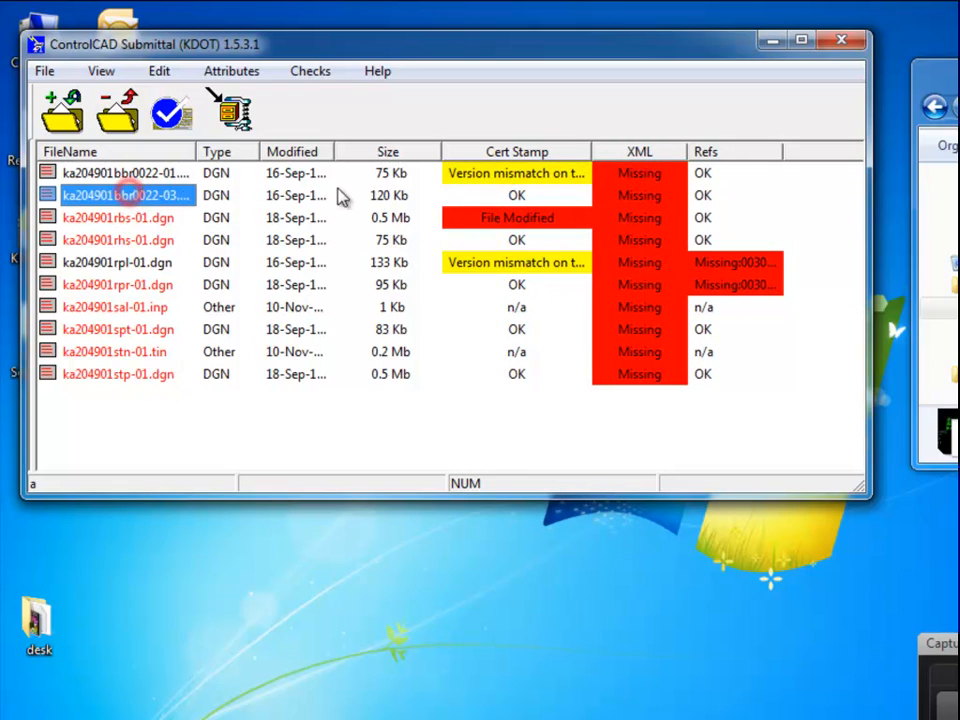
{"action": "left_click", "coordinate": [520, 197]}
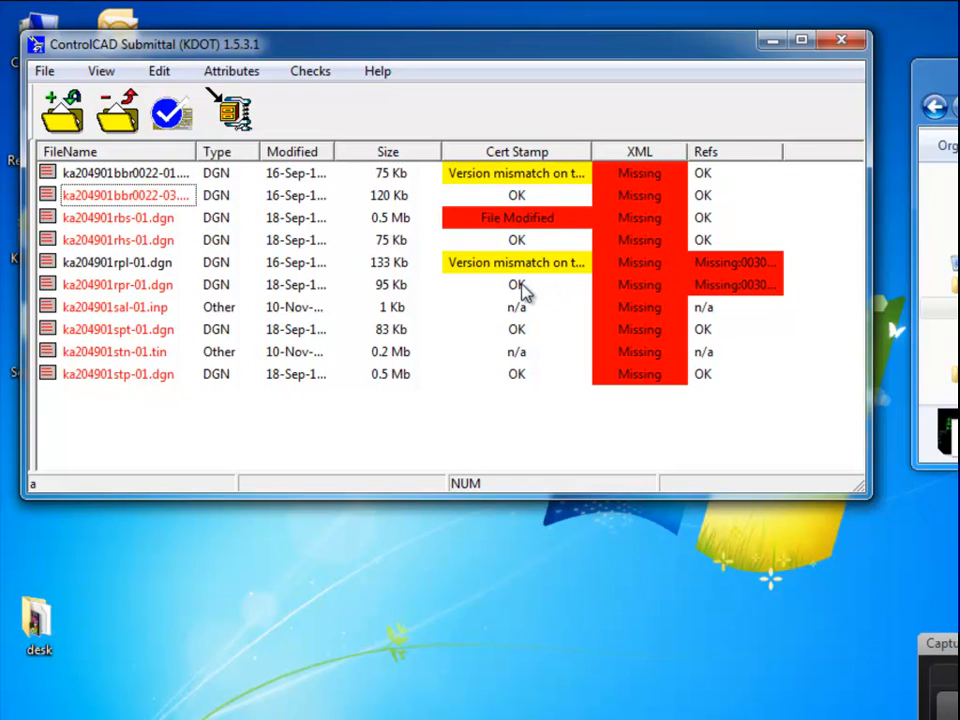
{"action": "left_click_drag", "start_coordinate": [590, 146], "coordinate": [688, 148]}
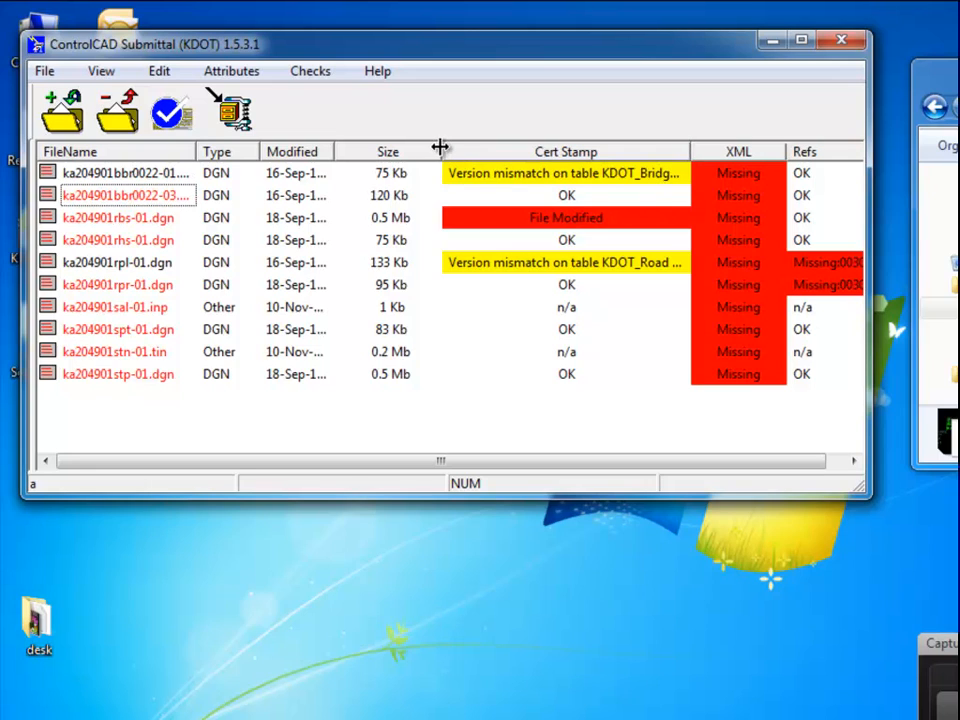
{"action": "left_click_drag", "start_coordinate": [439, 149], "coordinate": [406, 150]}
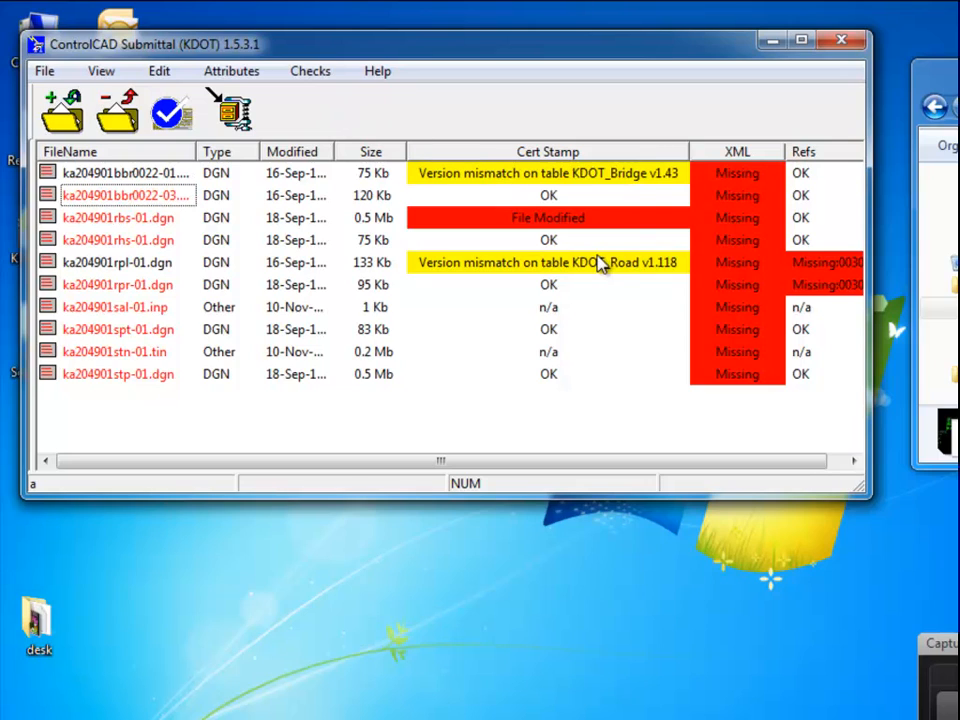
{"action": "left_click_drag", "start_coordinate": [690, 150], "coordinate": [658, 150]}
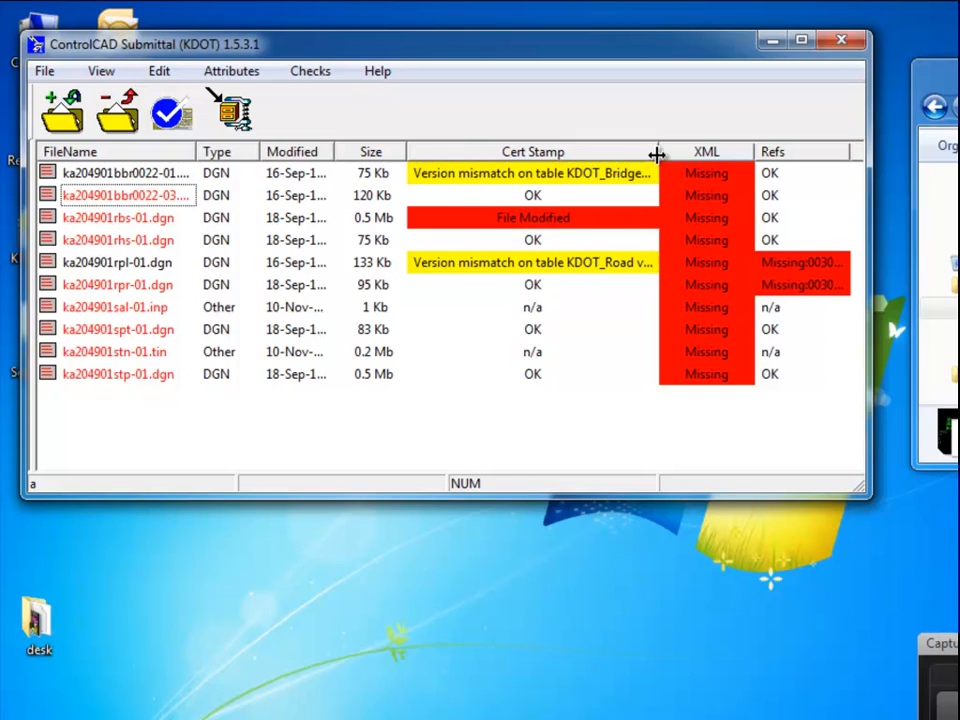
{"action": "left_click_drag", "start_coordinate": [658, 152], "coordinate": [622, 152]}
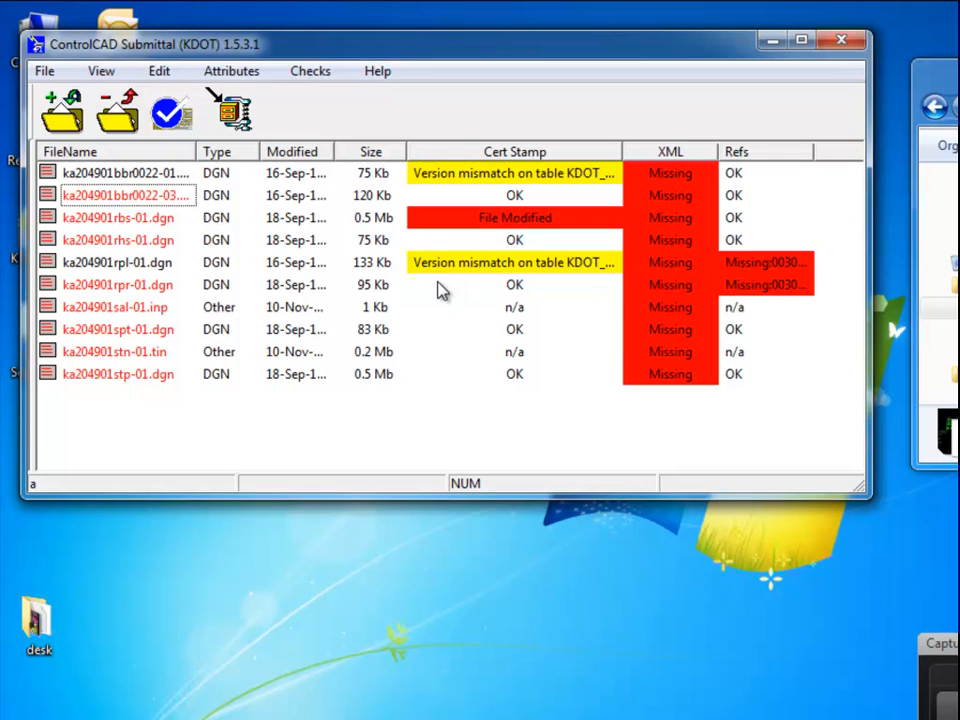
Show the second Refs column with missing 00301p01.dgn and 00301p02.dgn, then close ControlCAD Submittal.
{"action": "left_click_drag", "start_coordinate": [815, 150], "coordinate": [840, 150]}
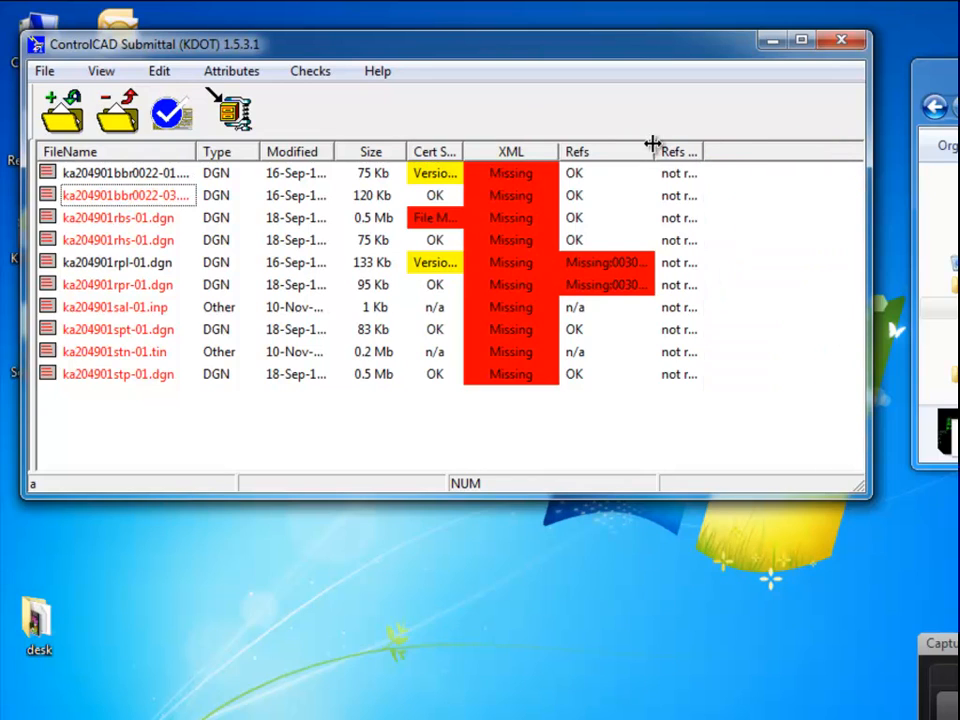
{"action": "left_click_drag", "start_coordinate": [656, 146], "coordinate": [803, 146]}
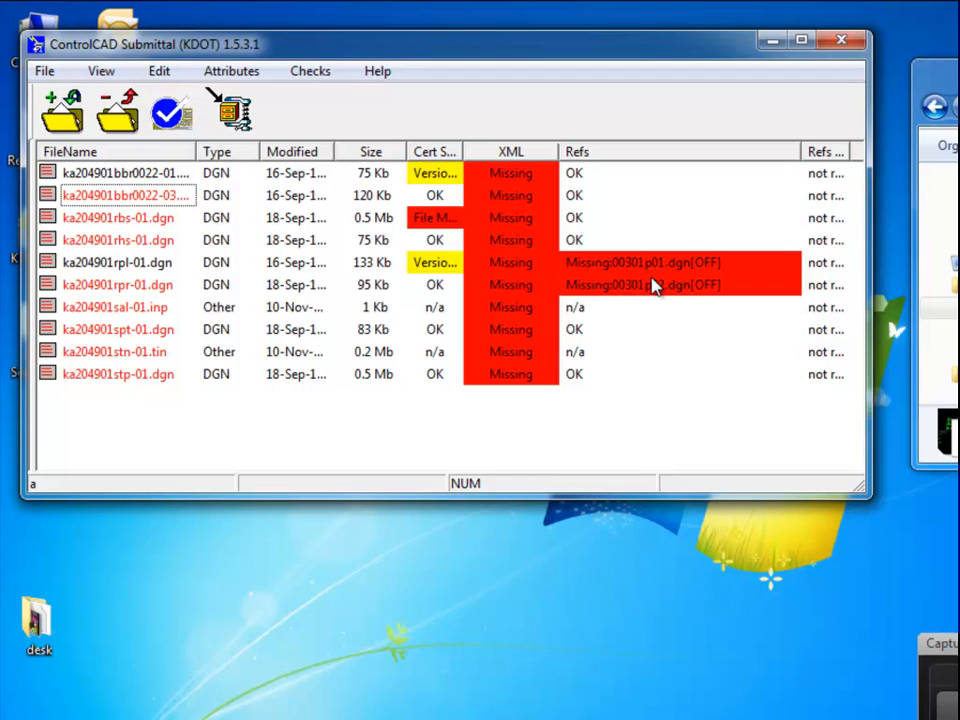
{"action": "left_click_drag", "start_coordinate": [802, 151], "coordinate": [701, 151]}
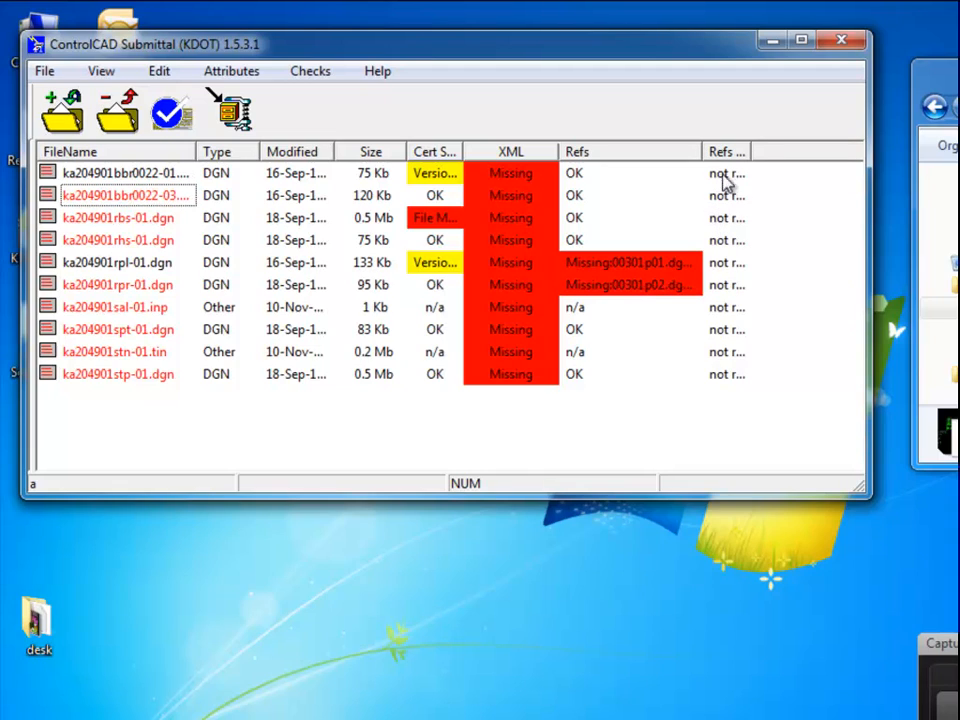
{"action": "left_click", "coordinate": [843, 42]}
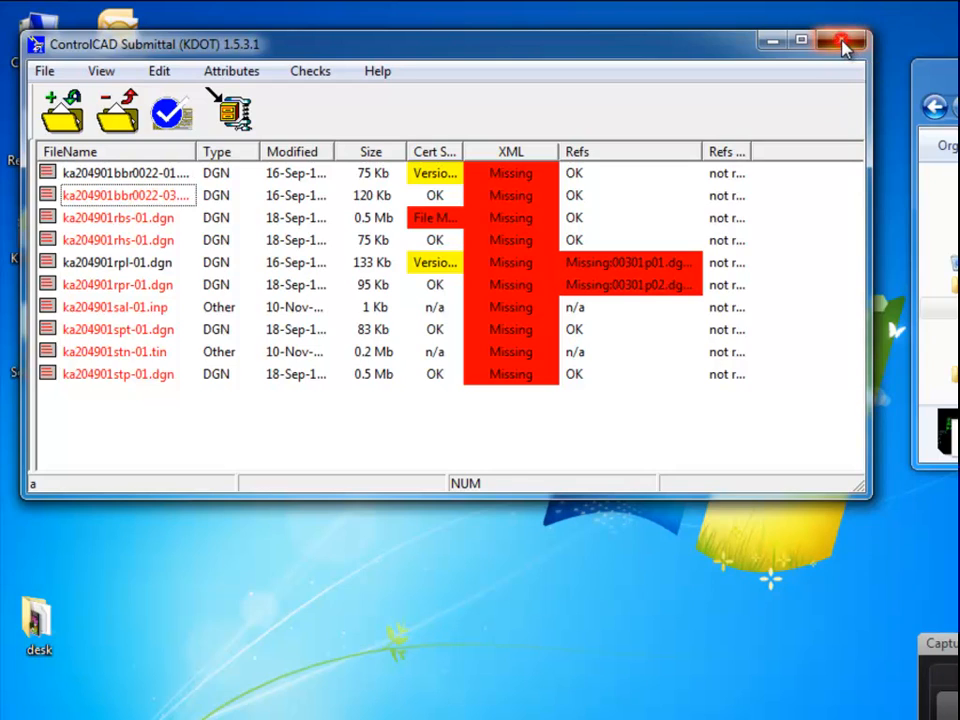
Show the survey set folder's five files and launch the KDOT Indexer Select Files window.
{"action": "left_click_drag", "start_coordinate": [860, 97], "coordinate": [910, 27]}
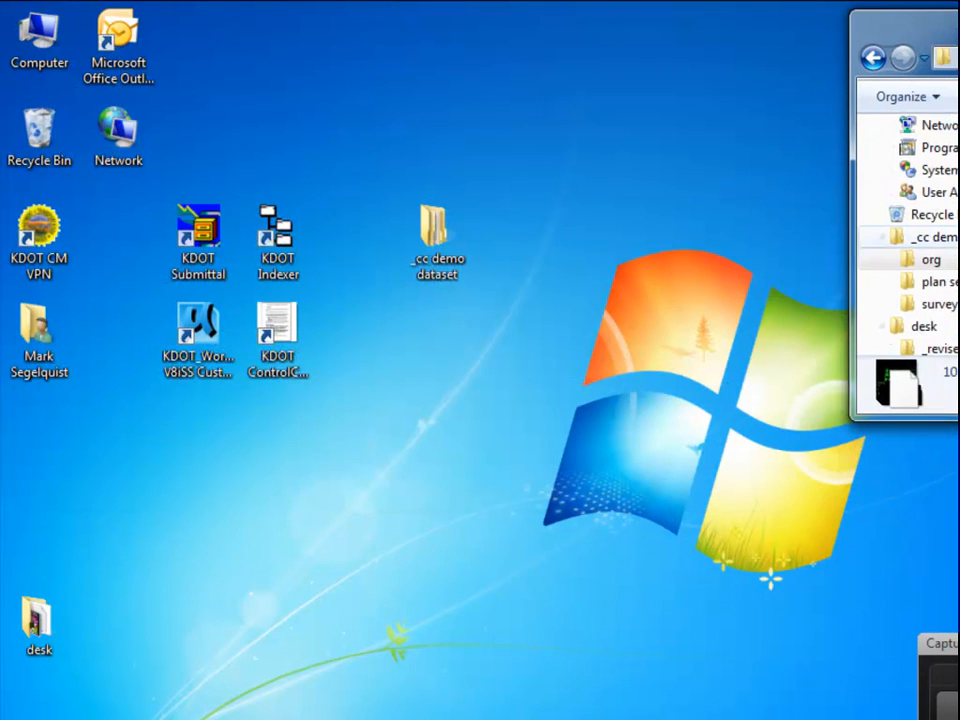
{"action": "left_click", "coordinate": [945, 304]}
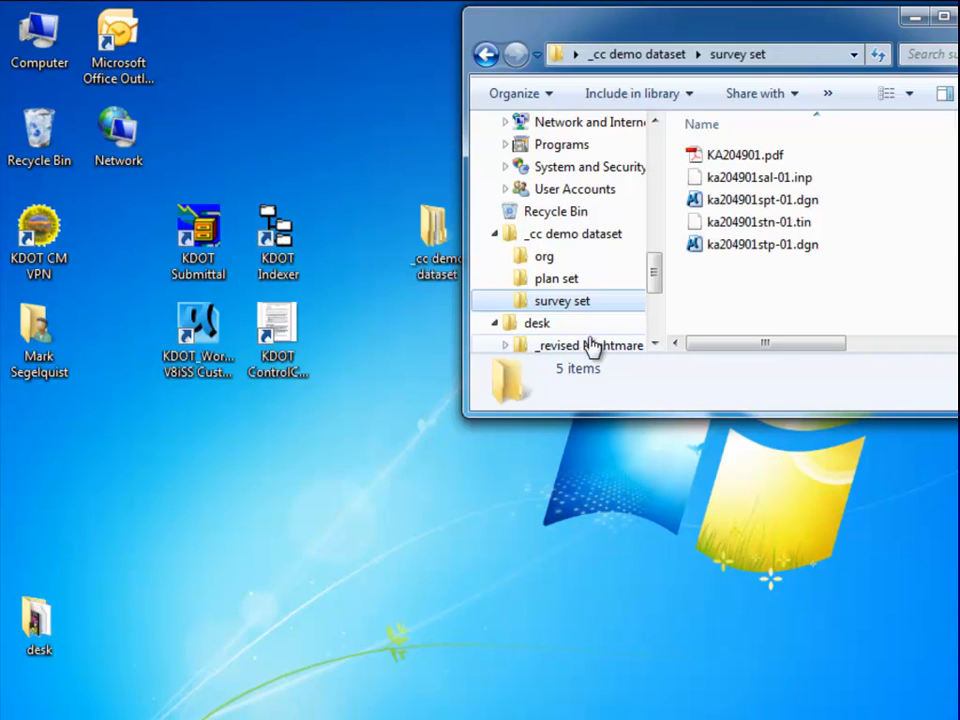
{"action": "double_click", "coordinate": [276, 238]}
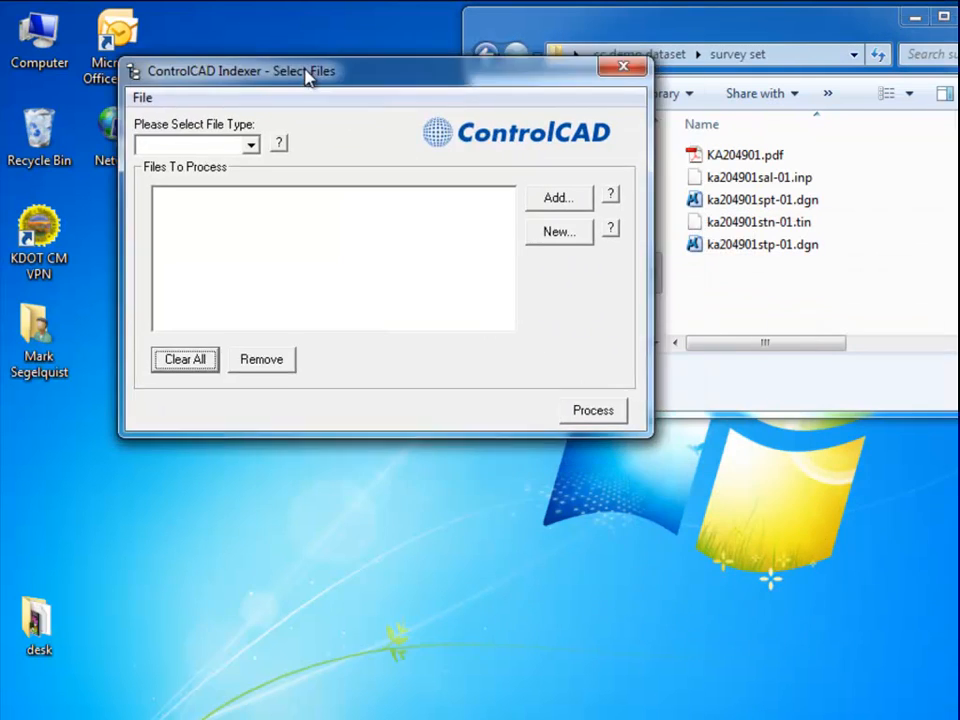
{"action": "left_click_drag", "start_coordinate": [306, 75], "coordinate": [279, 41]}
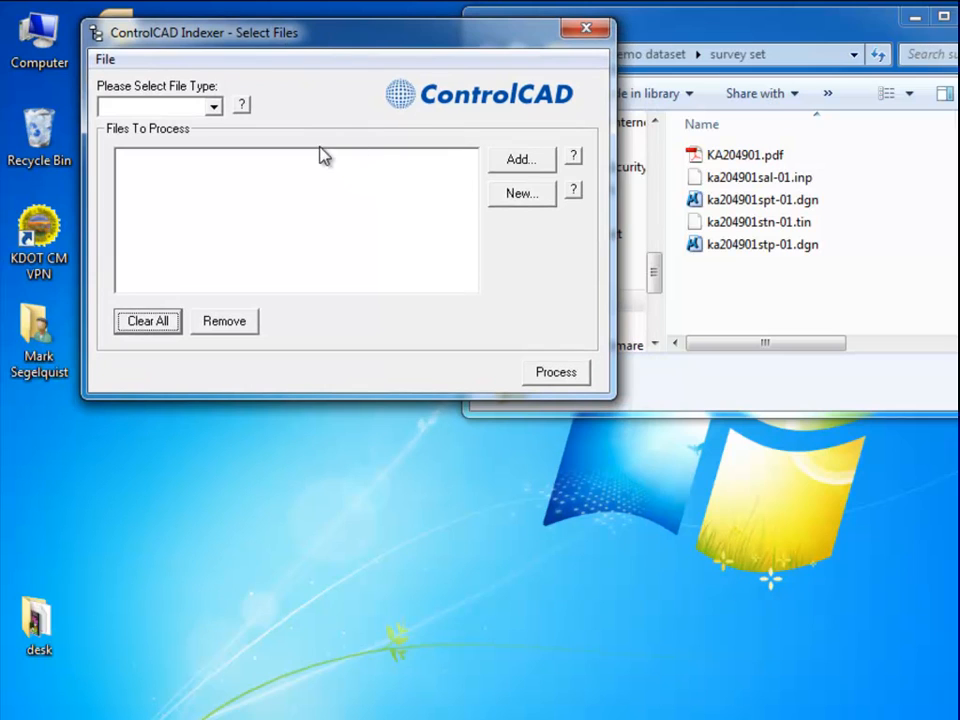
Set the Indexer file type filter to All Files.
{"action": "left_click", "coordinate": [213, 106]}
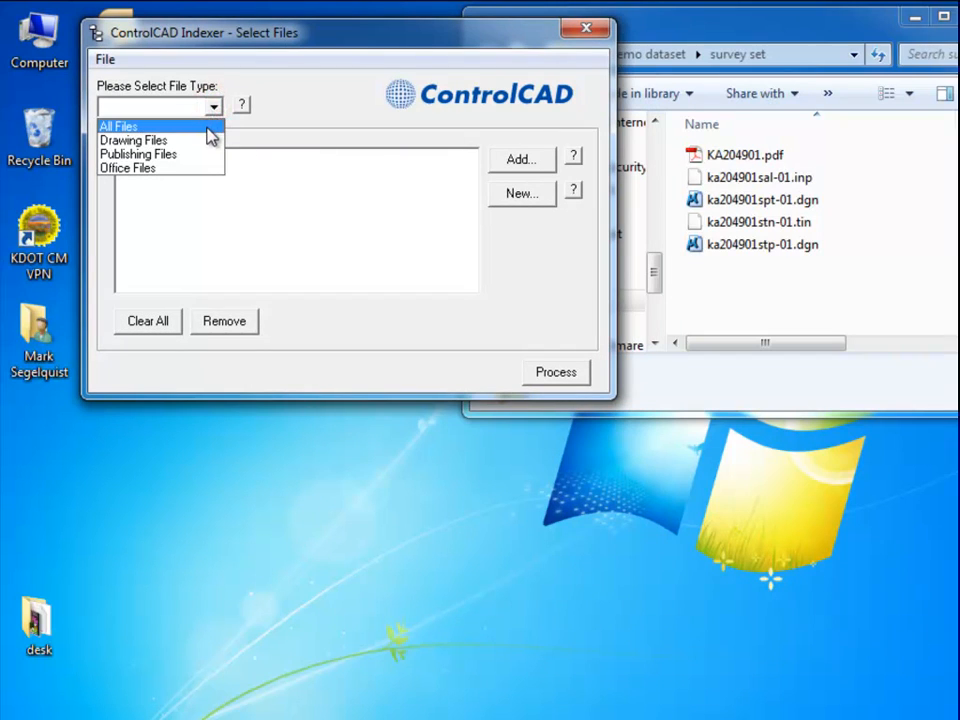
{"action": "left_click", "coordinate": [208, 127]}
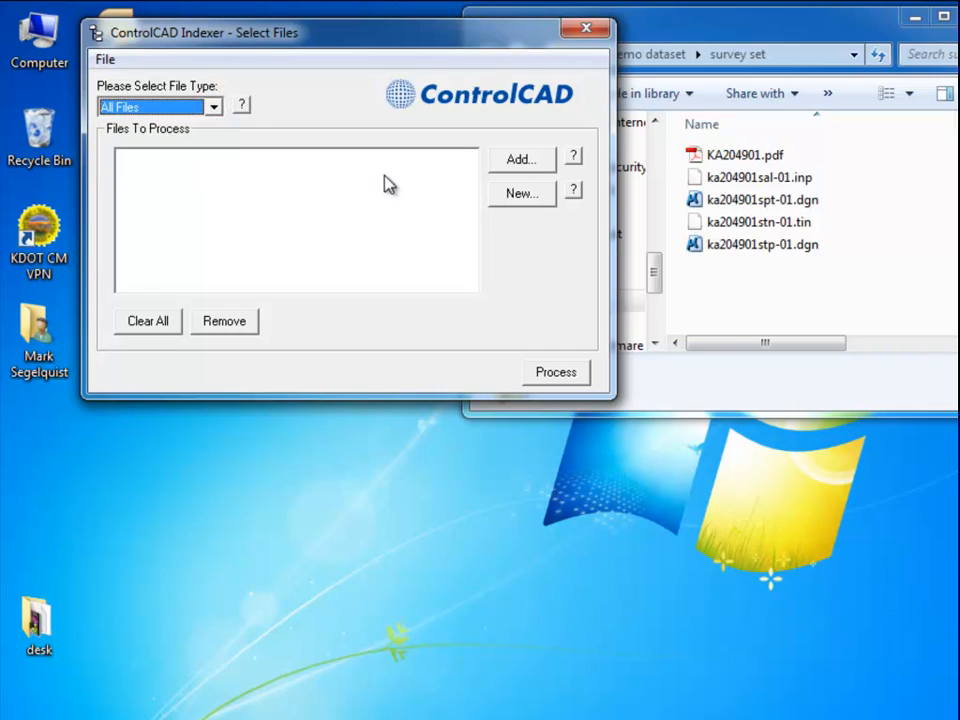
{"action": "left_click", "coordinate": [213, 104]}
{"action": "left_click", "coordinate": [223, 115]}
Add all five survey set files and start processing them.
{"action": "left_click", "coordinate": [521, 162]}
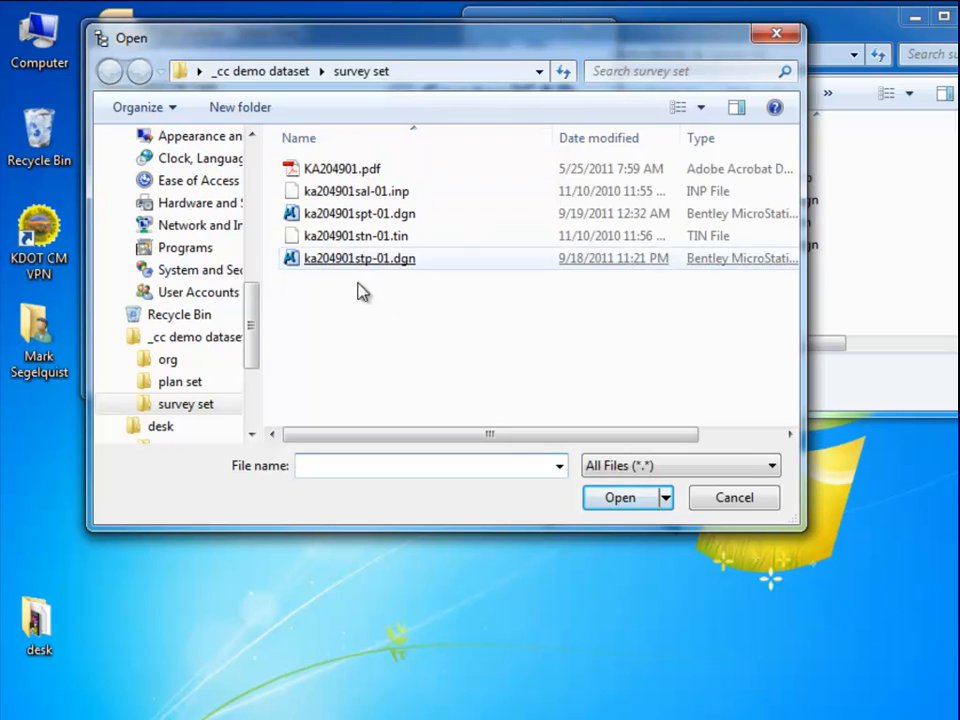
{"action": "left_click_drag", "start_coordinate": [352, 303], "coordinate": [332, 160]}
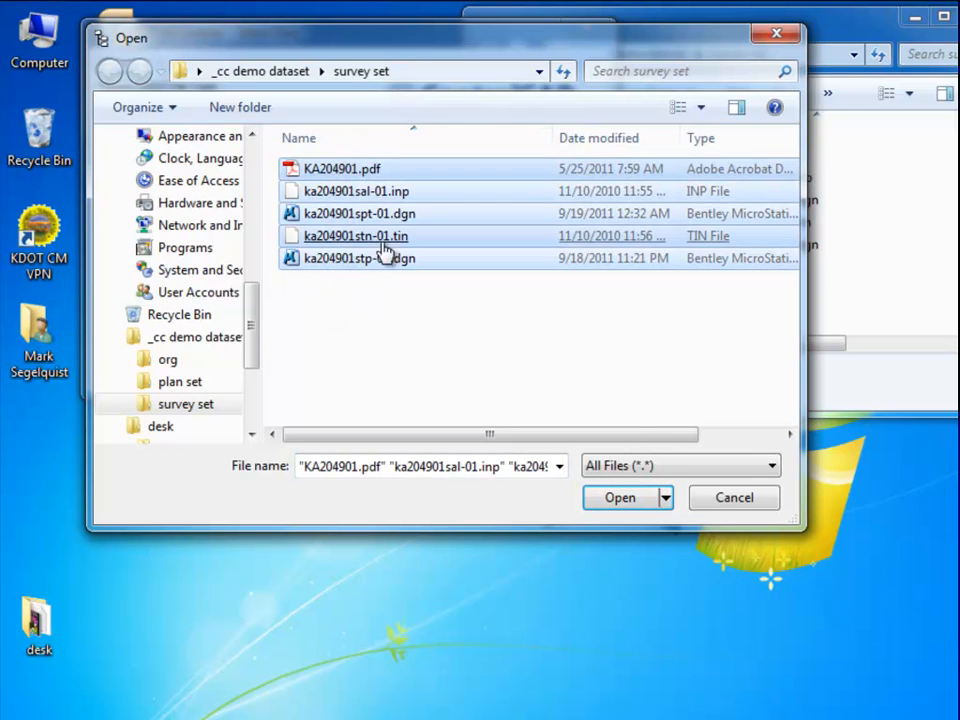
{"action": "left_click", "coordinate": [626, 502]}
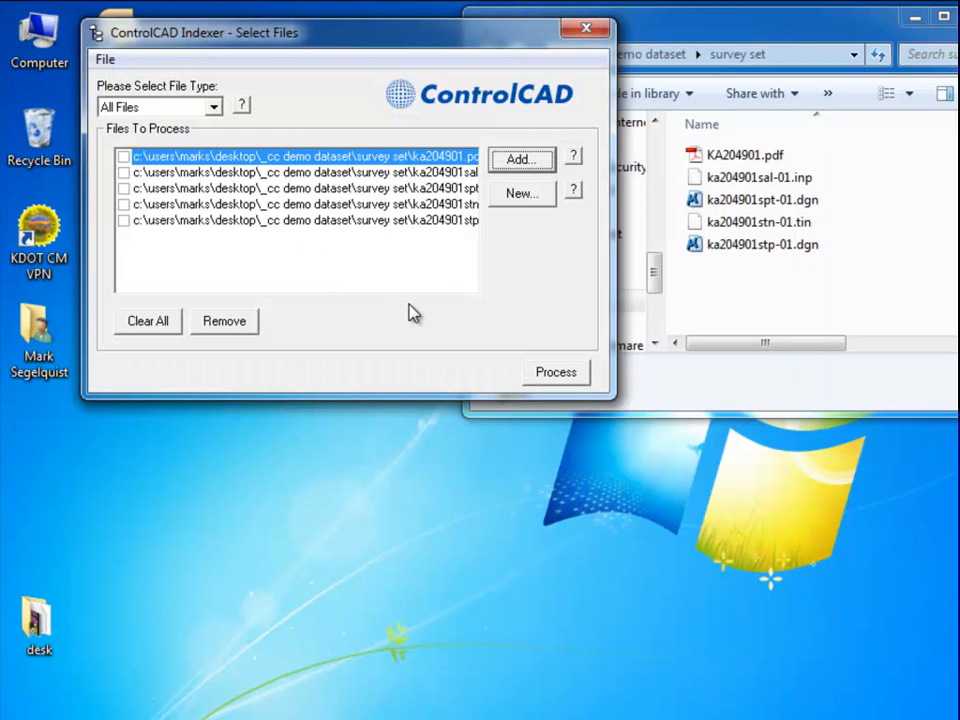
{"action": "left_click", "coordinate": [535, 369]}
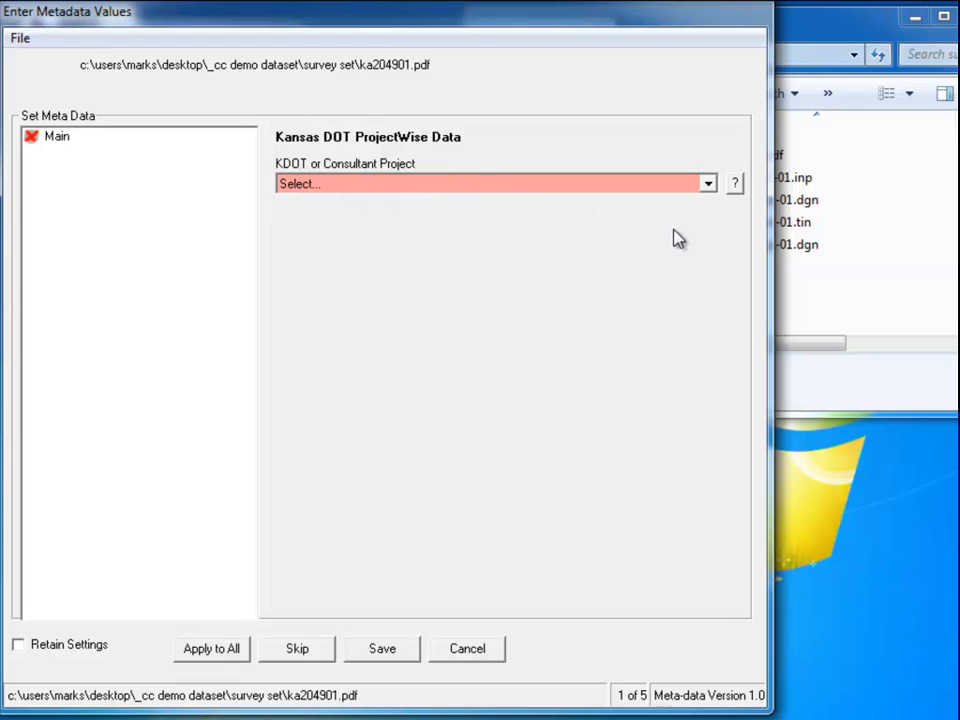
Mark ka204901.pdf as a Consultant project and go to the Kansas DOT Consultant page.
{"action": "left_click", "coordinate": [708, 183]}
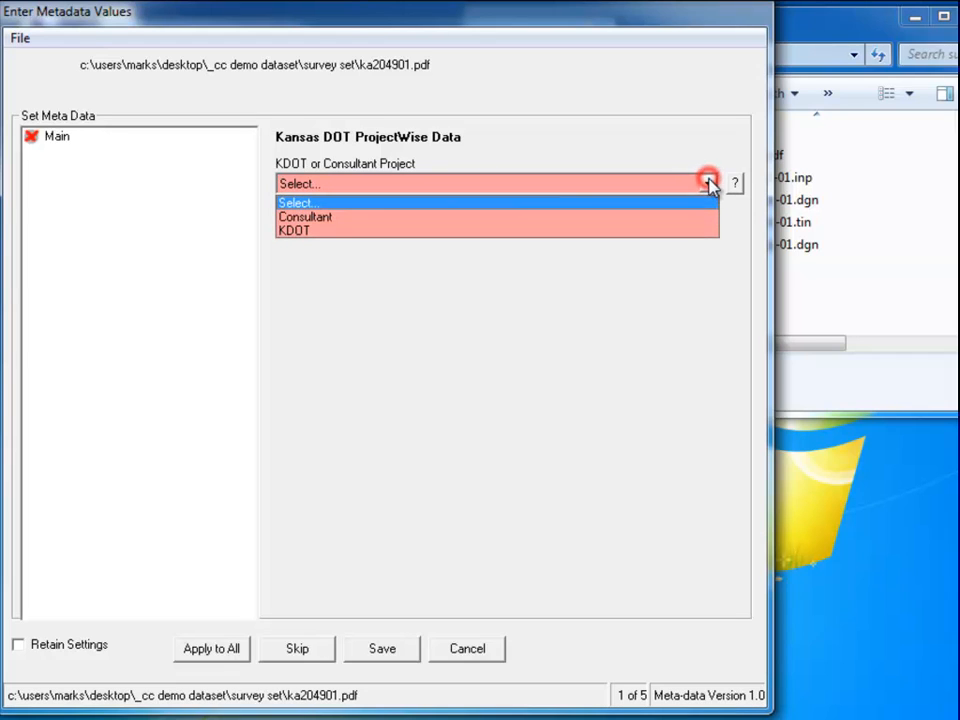
{"action": "left_click", "coordinate": [662, 218]}
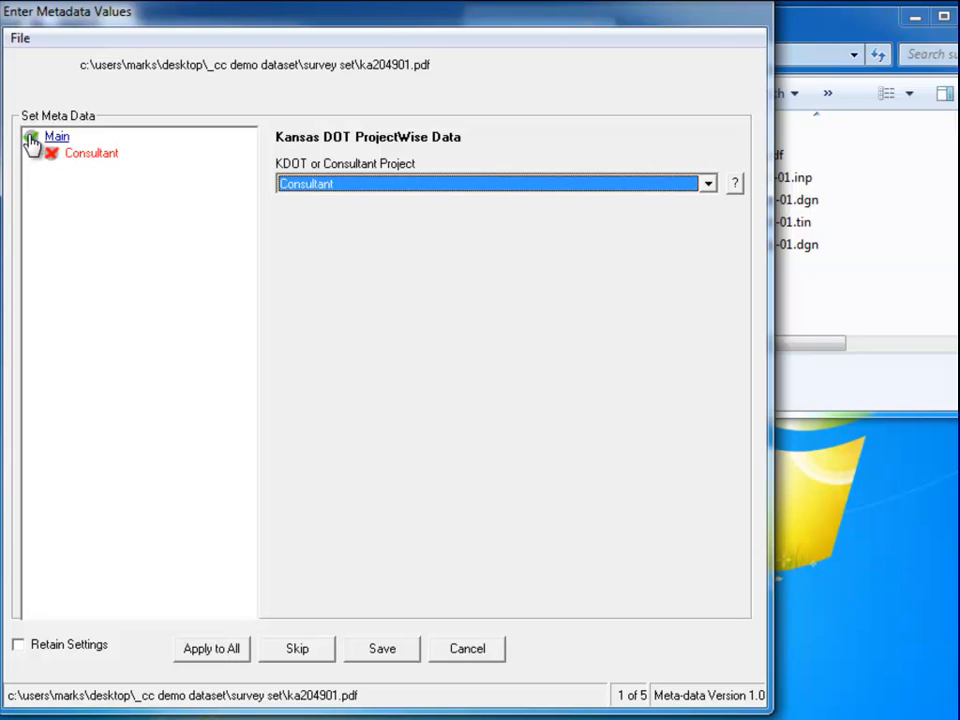
{"action": "left_click", "coordinate": [90, 157]}
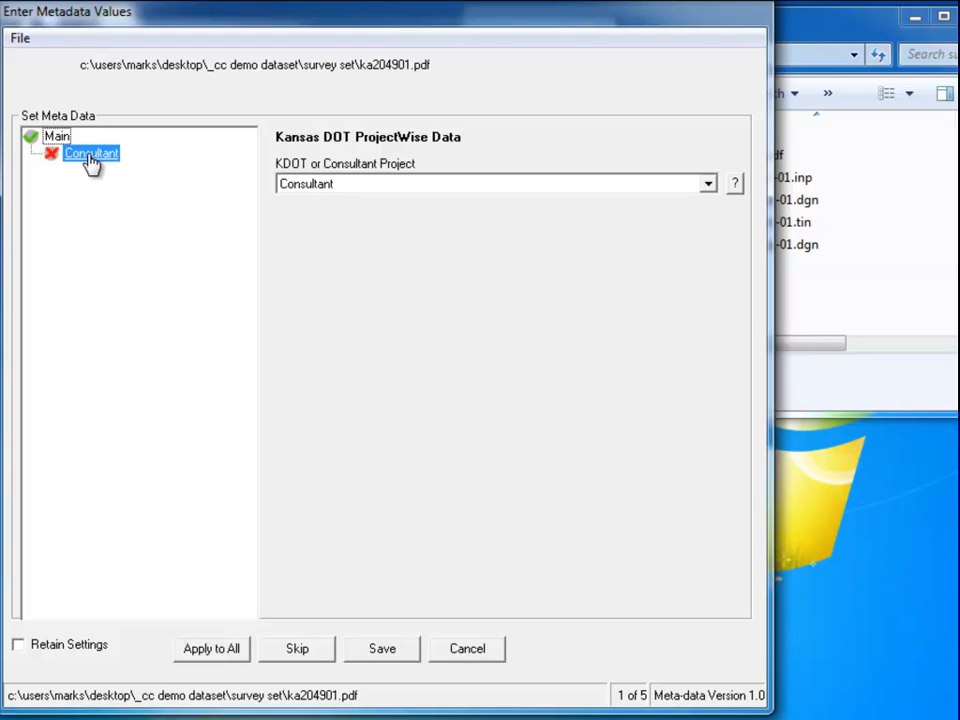
{"action": "left_click", "coordinate": [88, 160]}
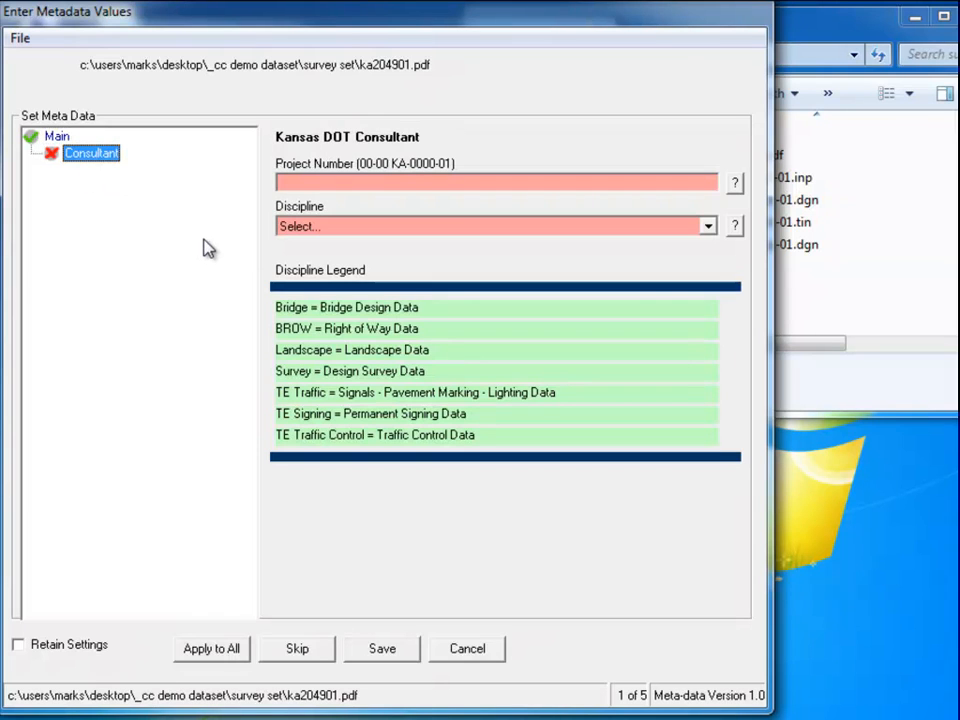
Enter the project number 24-70 KA-2049-01.
{"action": "double_click", "coordinate": [829, 30]}
{"action": "left_click", "coordinate": [356, 183]}
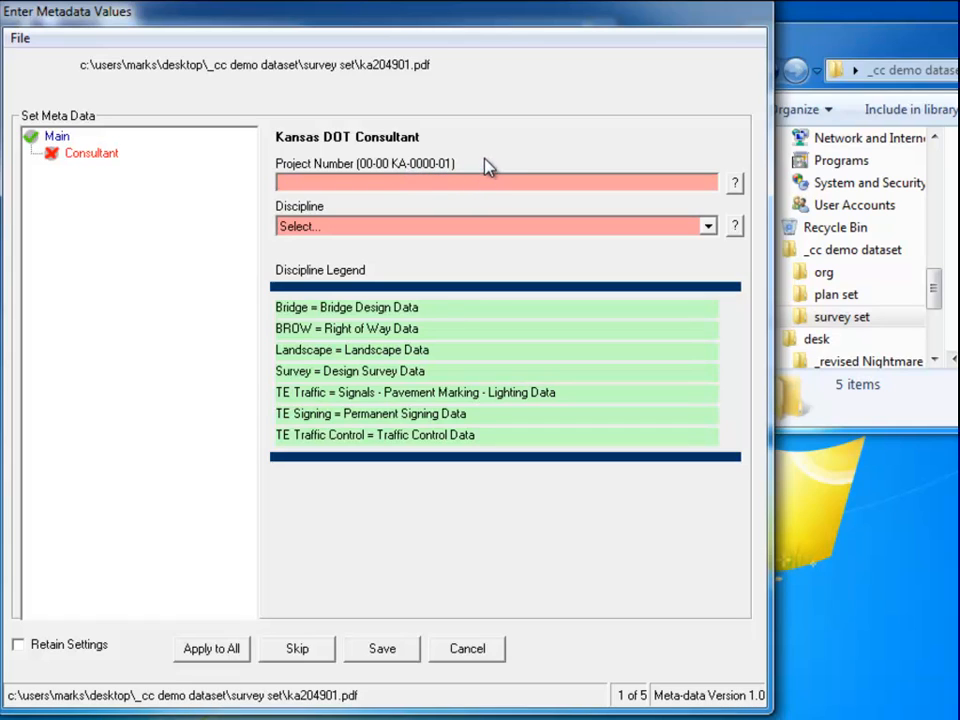
{"action": "type", "text": "24-"}
{"action": "type", "text": "70 KA2049"}
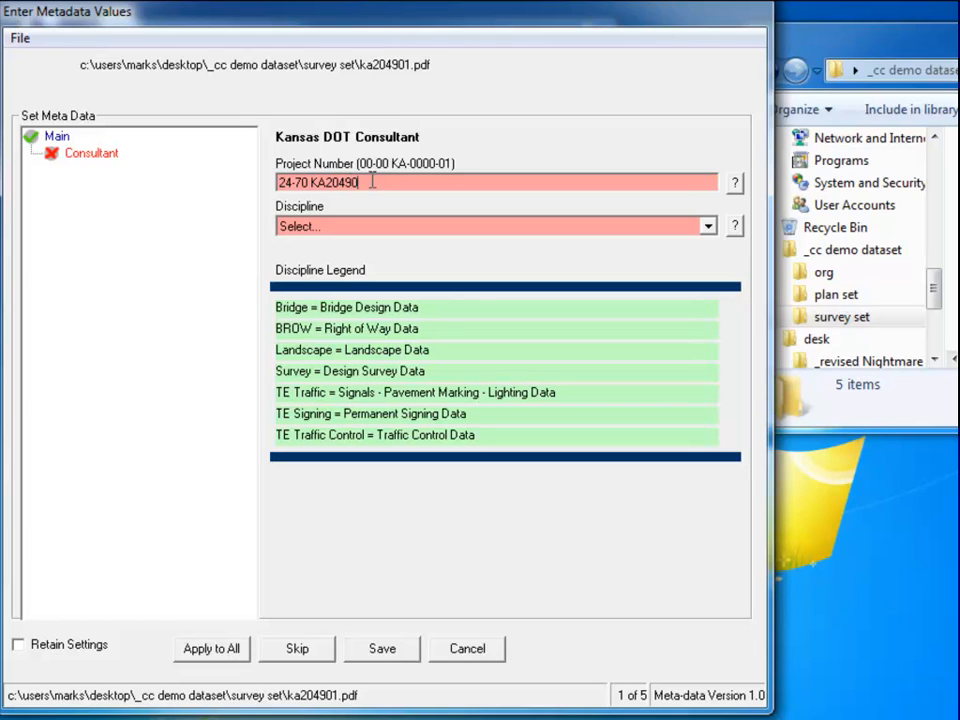
{"action": "type", "text": "-01"}
{"action": "key", "text": "Left"}
{"action": "key", "text": "Left"}
{"action": "key", "text": "Left"}
{"action": "key", "text": "Left"}
{"action": "key", "text": "Left"}
{"action": "key", "text": "Left"}
{"action": "key", "text": "Left"}
{"action": "type", "text": "-"}
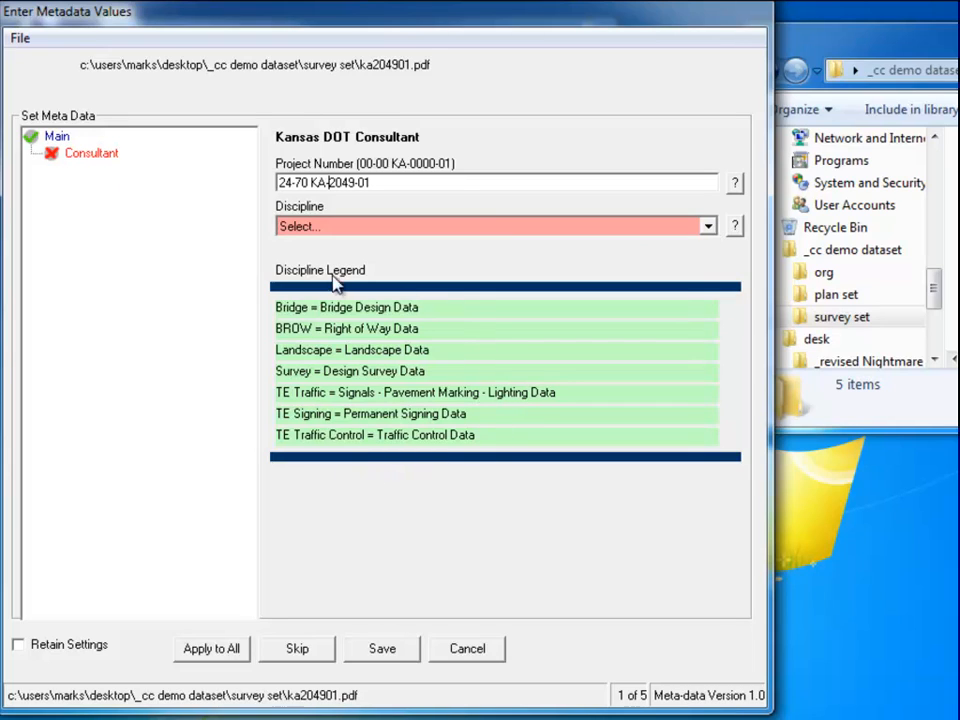
Choose Survey as the discipline and go to the Survey Document Category page.
{"action": "left_click", "coordinate": [709, 226]}
{"action": "left_click", "coordinate": [598, 320]}
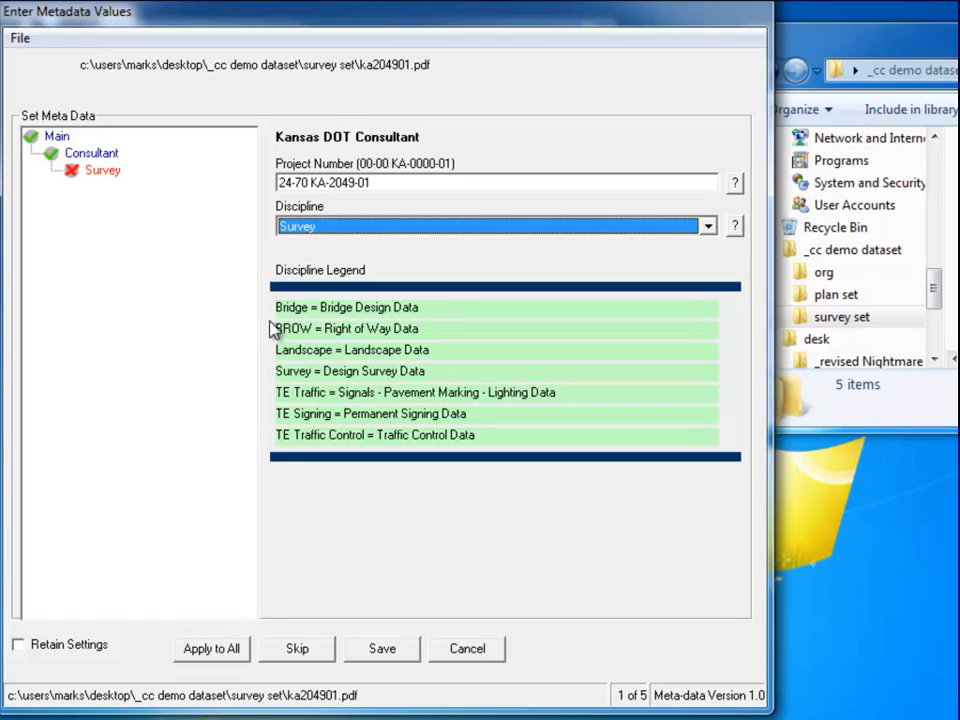
{"action": "left_click", "coordinate": [95, 172]}
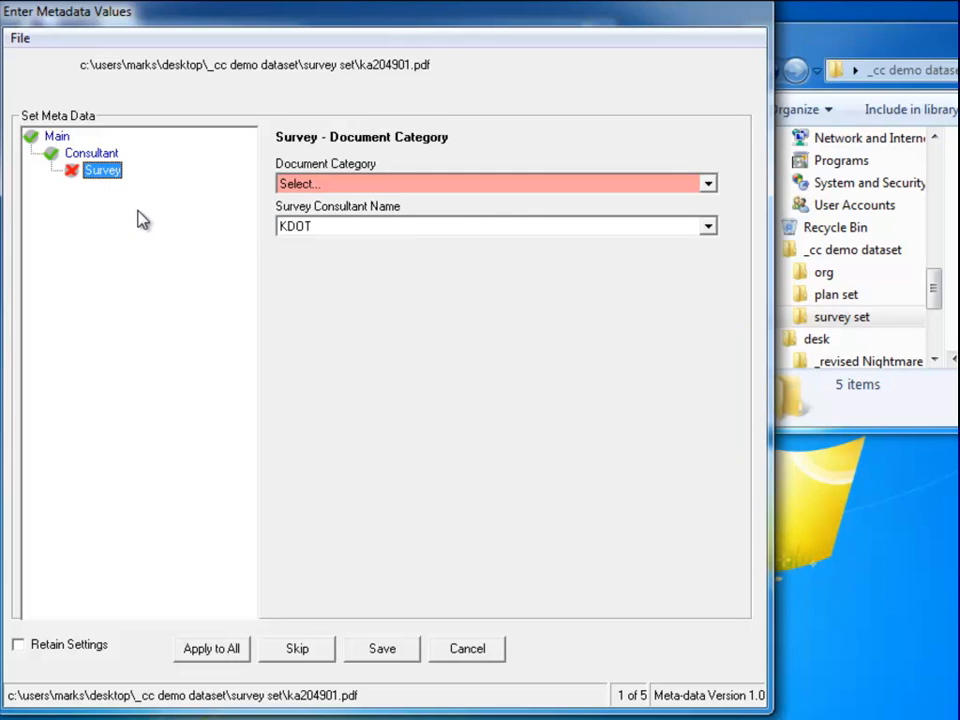
Choose HNTB CORPORATION, INC as consultant, Field Notes as category, and show the Field Notes form.
{"action": "left_click", "coordinate": [708, 226]}
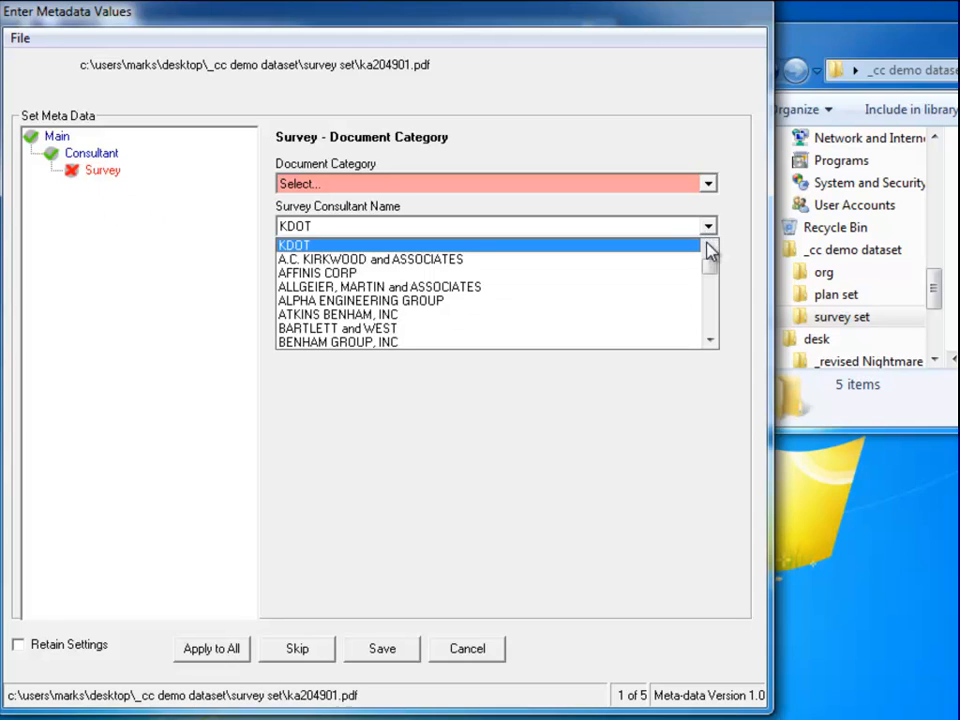
{"action": "left_click_drag", "start_coordinate": [708, 263], "coordinate": [713, 294]}
{"action": "left_click", "coordinate": [600, 342]}
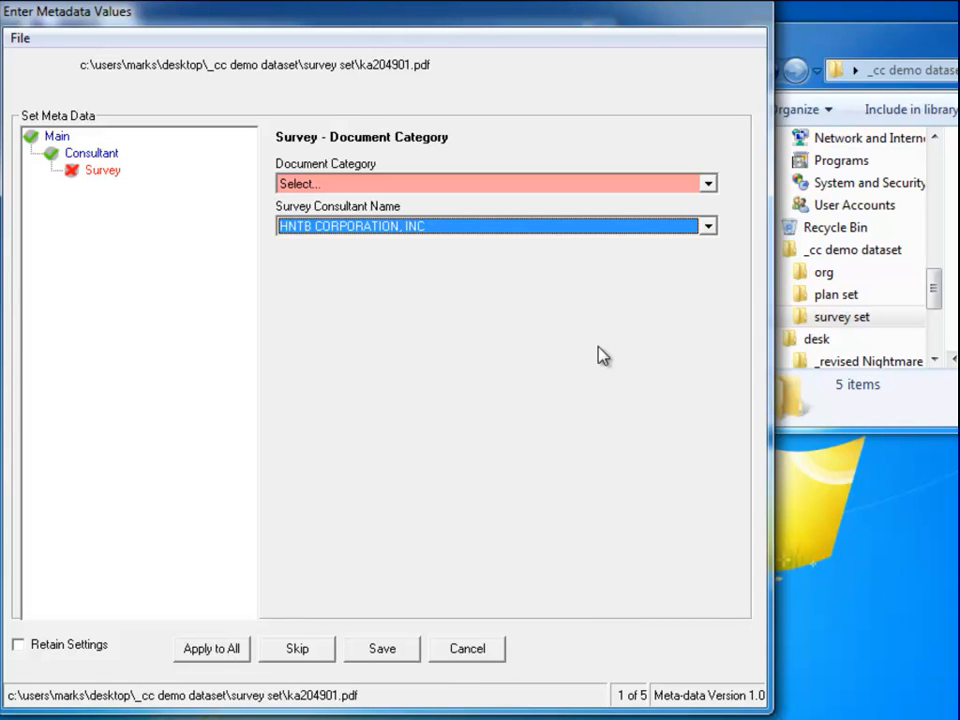
{"action": "left_click", "coordinate": [708, 190]}
{"action": "mouse_move", "coordinate": [711, 249]}
{"action": "left_mouse_down"}
{"action": "mouse_move", "coordinate": [714, 272]}
{"action": "mouse_move", "coordinate": [699, 223]}
{"action": "mouse_move", "coordinate": [697, 256]}
{"action": "left_mouse_up"}
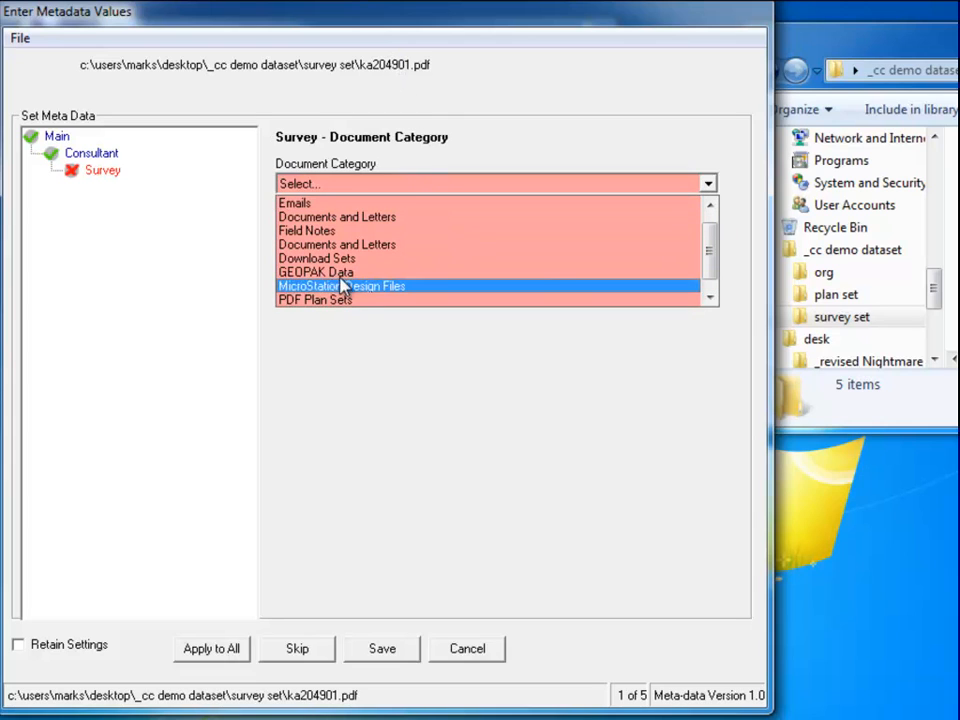
{"action": "left_click", "coordinate": [310, 231]}
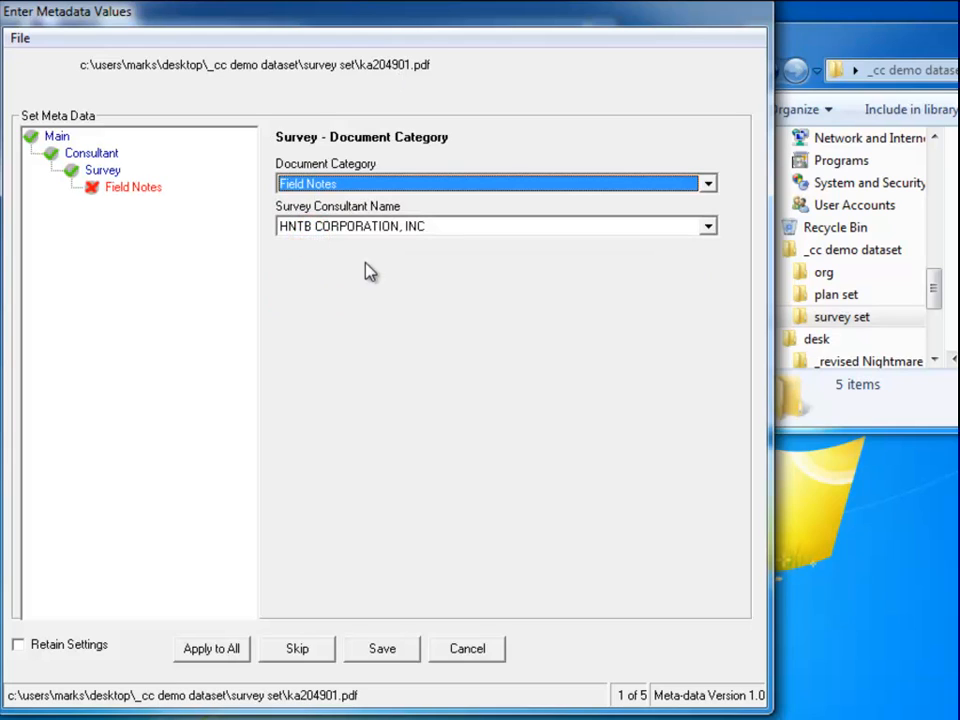
{"action": "left_click", "coordinate": [124, 191]}
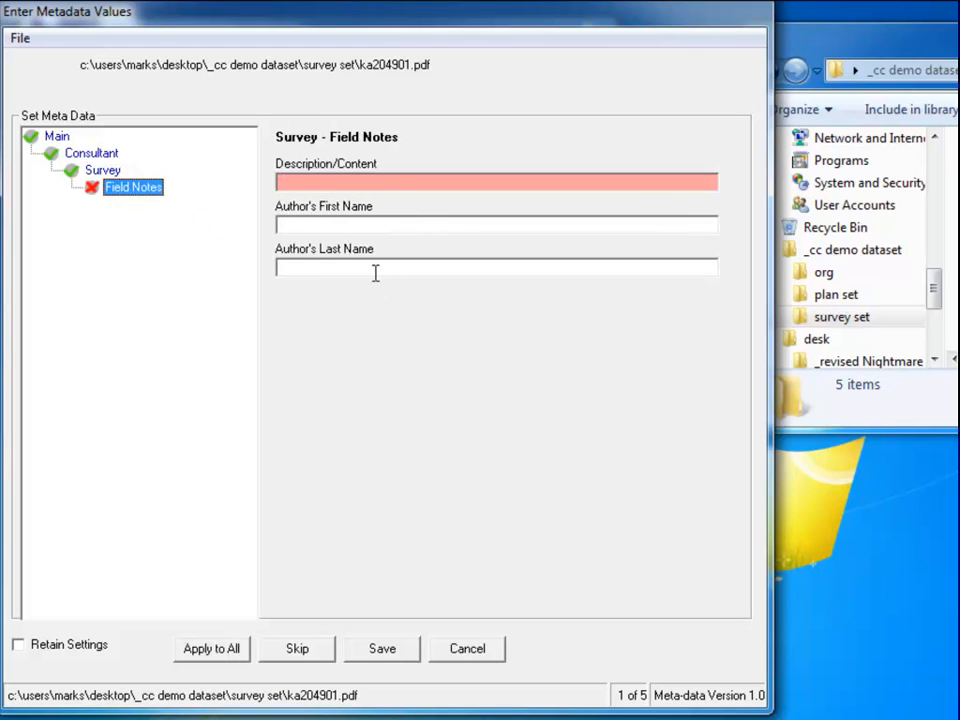
Enter the description 'Projject field notes', tick Retain Settings, and save to reach file 2 of 5.
{"action": "left_click", "coordinate": [347, 182]}
{"action": "type", "text": "Proj"}
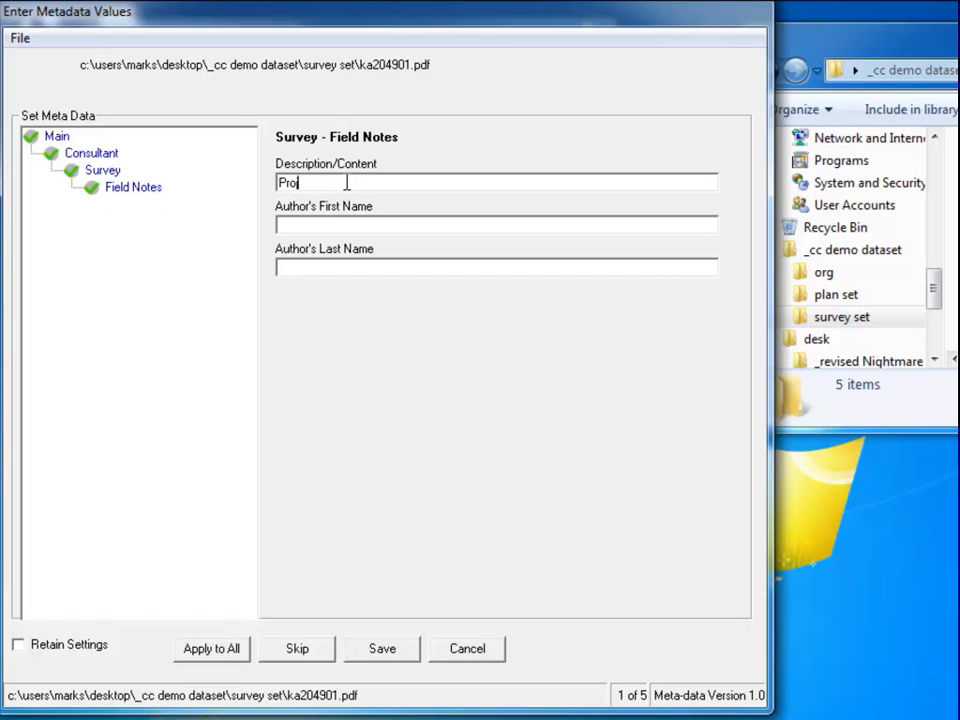
{"action": "type", "text": "ject field notes"}
{"action": "left_click", "coordinate": [19, 645]}
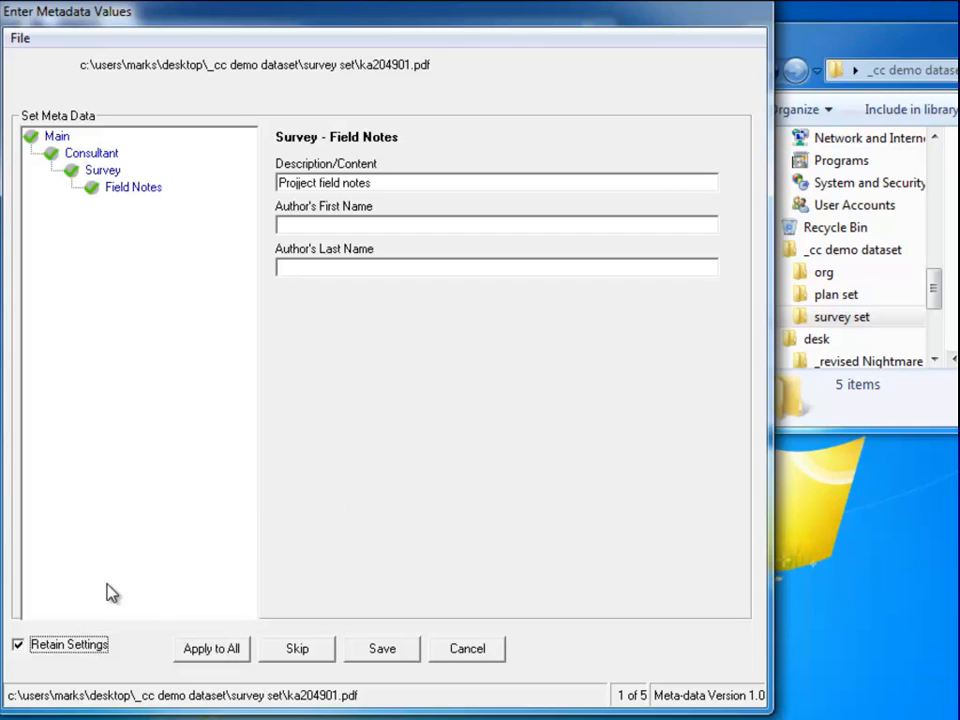
{"action": "left_click", "coordinate": [385, 652]}
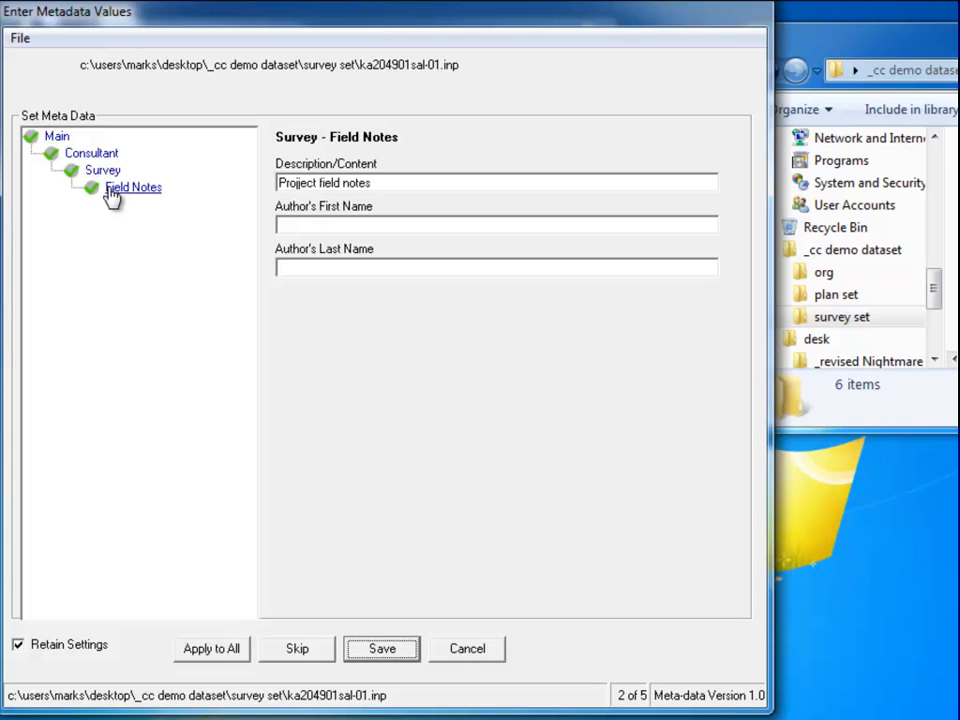
Change the Survey document category for ka204901sal-01.inp to GEOPAK Data.
{"action": "left_click", "coordinate": [62, 138]}
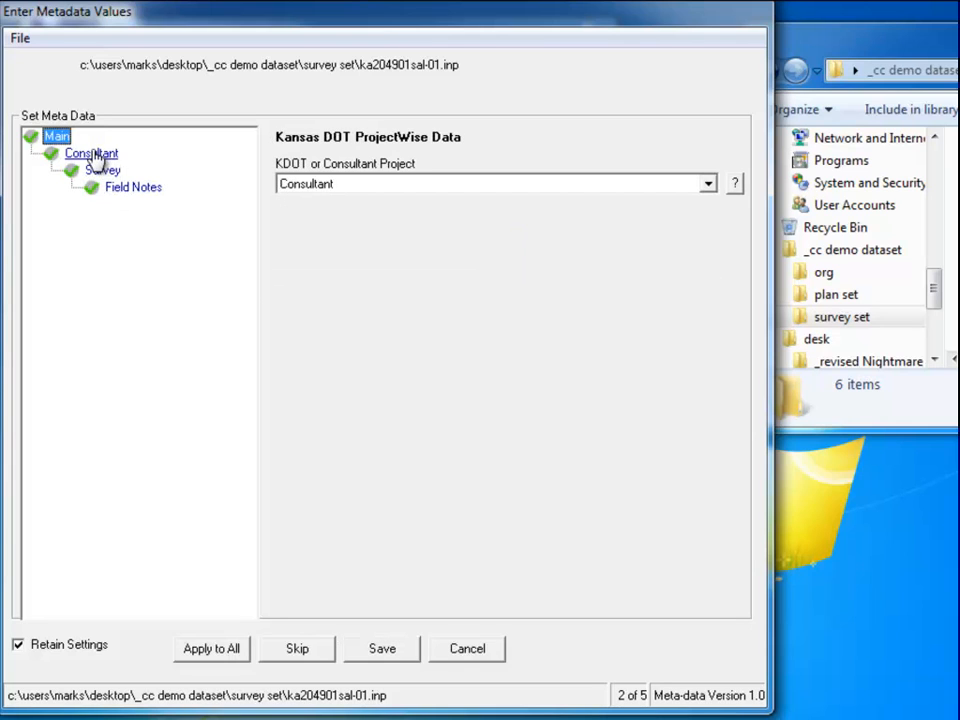
{"action": "left_click", "coordinate": [94, 155]}
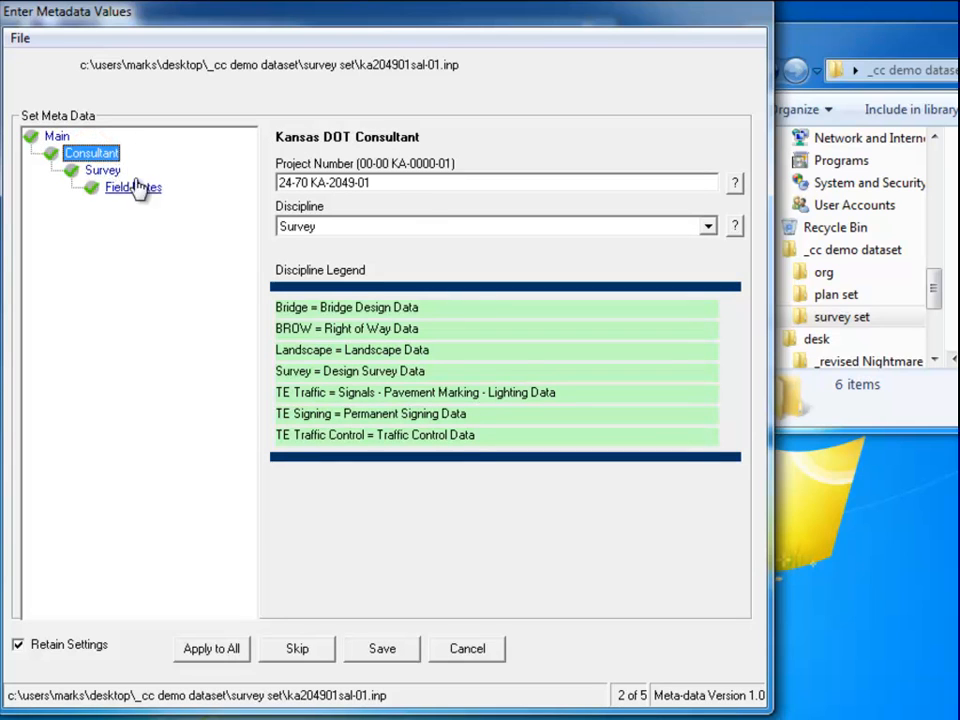
{"action": "left_click", "coordinate": [104, 169]}
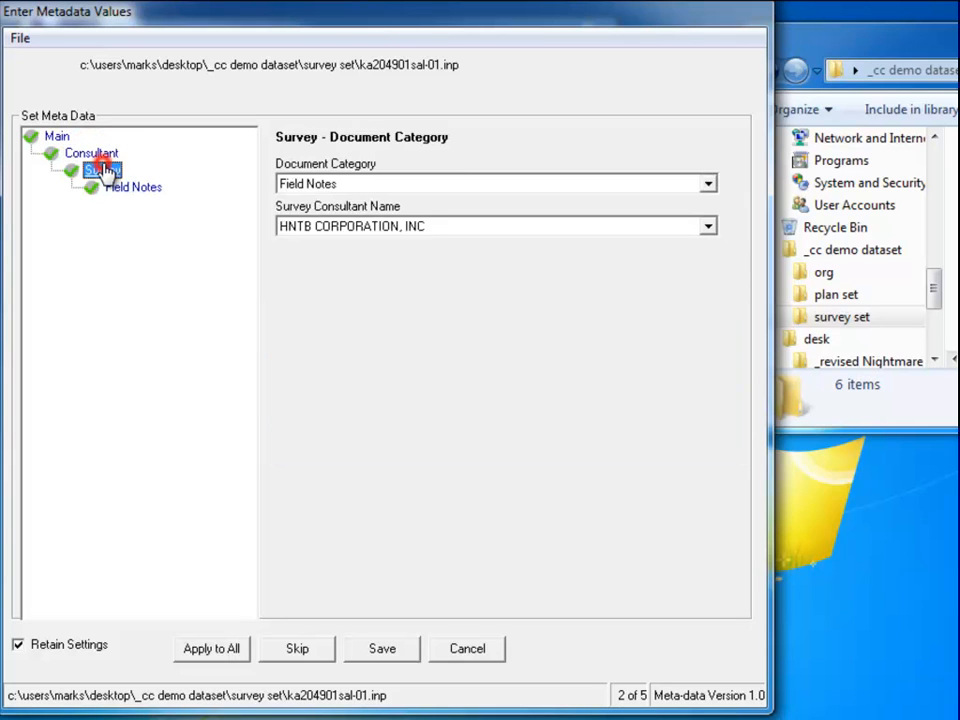
{"action": "left_click", "coordinate": [710, 185]}
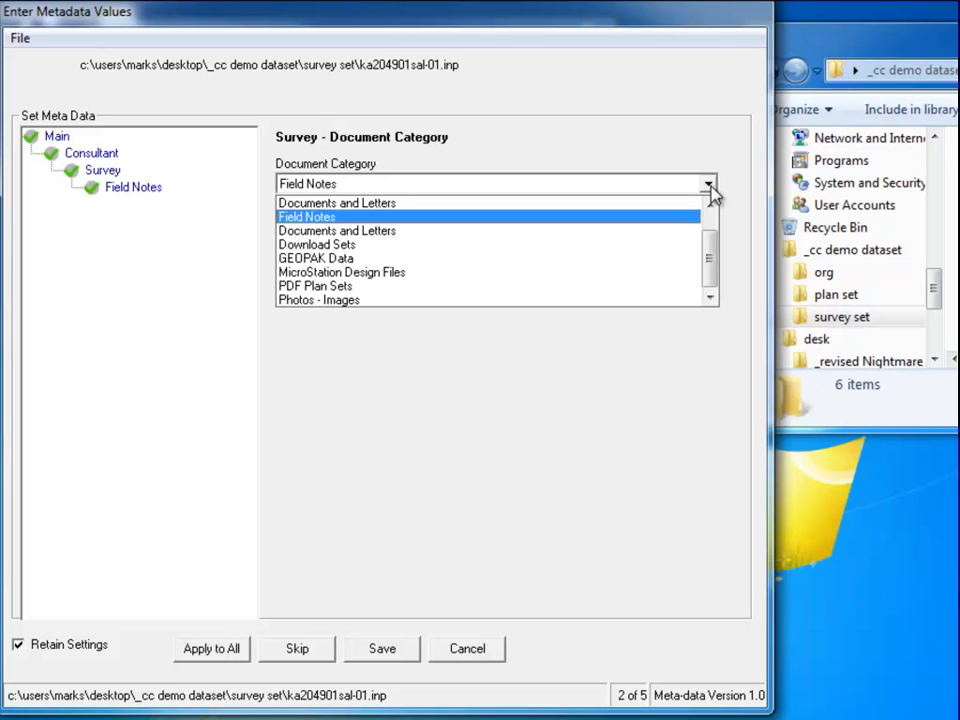
{"action": "mouse_move", "coordinate": [711, 253]}
{"action": "left_mouse_down"}
{"action": "mouse_move", "coordinate": [711, 244]}
{"action": "mouse_move", "coordinate": [711, 254]}
{"action": "left_mouse_up"}
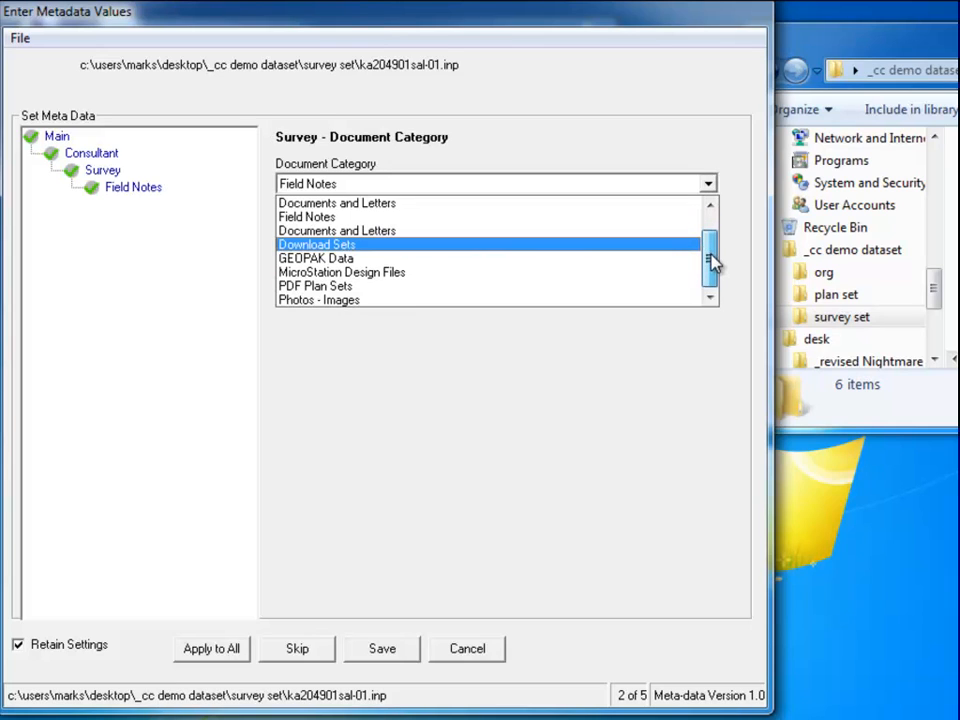
{"action": "left_click", "coordinate": [318, 258]}
{"action": "left_click", "coordinate": [138, 188]}
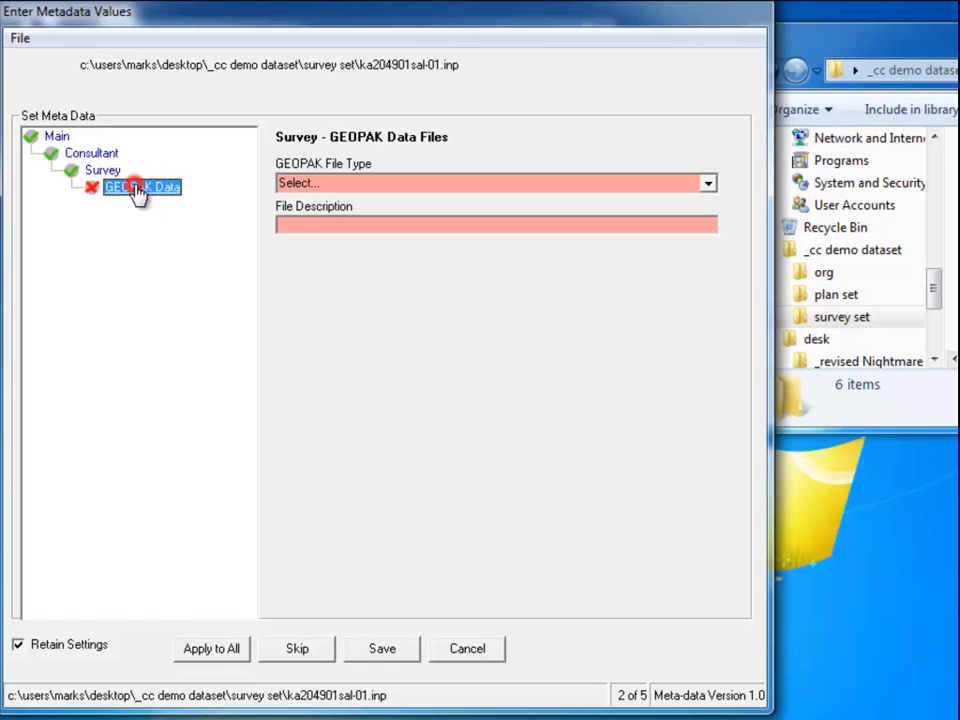
Mark it as a Cogo Alignment File described 'baseline alignment' and save.
{"action": "left_click", "coordinate": [708, 184]}
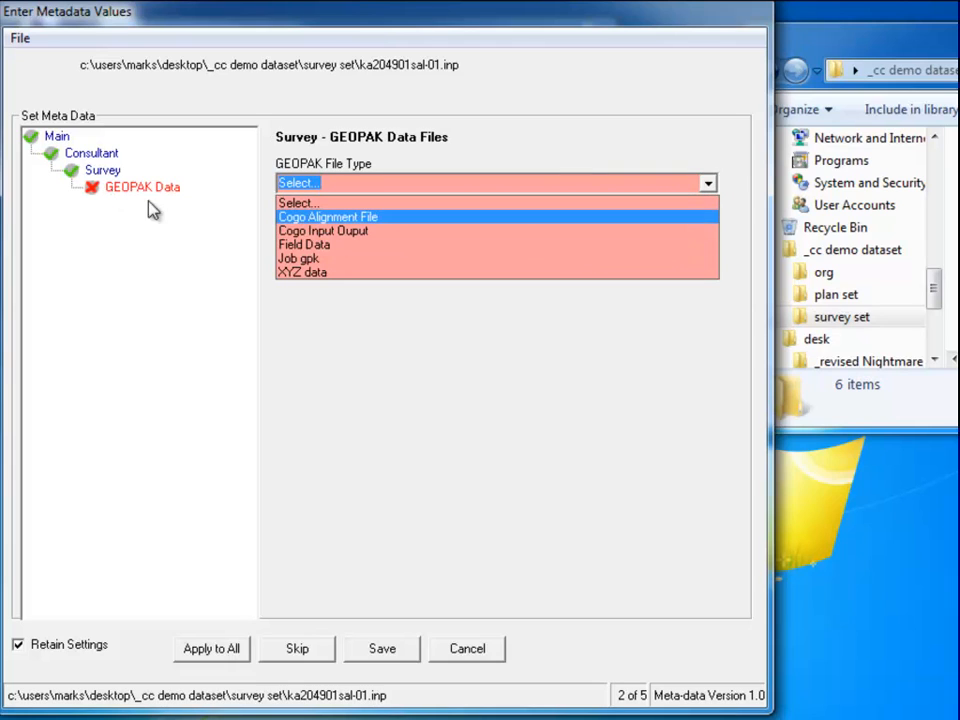
{"action": "left_click", "coordinate": [344, 217]}
{"action": "left_click", "coordinate": [419, 224]}
{"action": "type", "text": "b"}
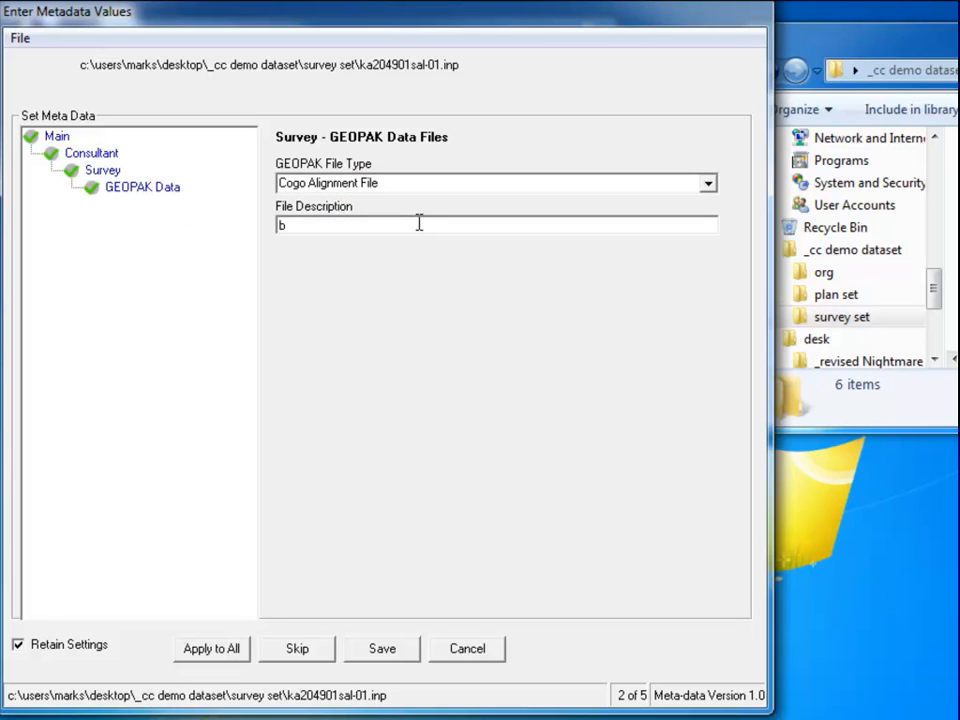
{"action": "type", "text": "aseline alignmen"}
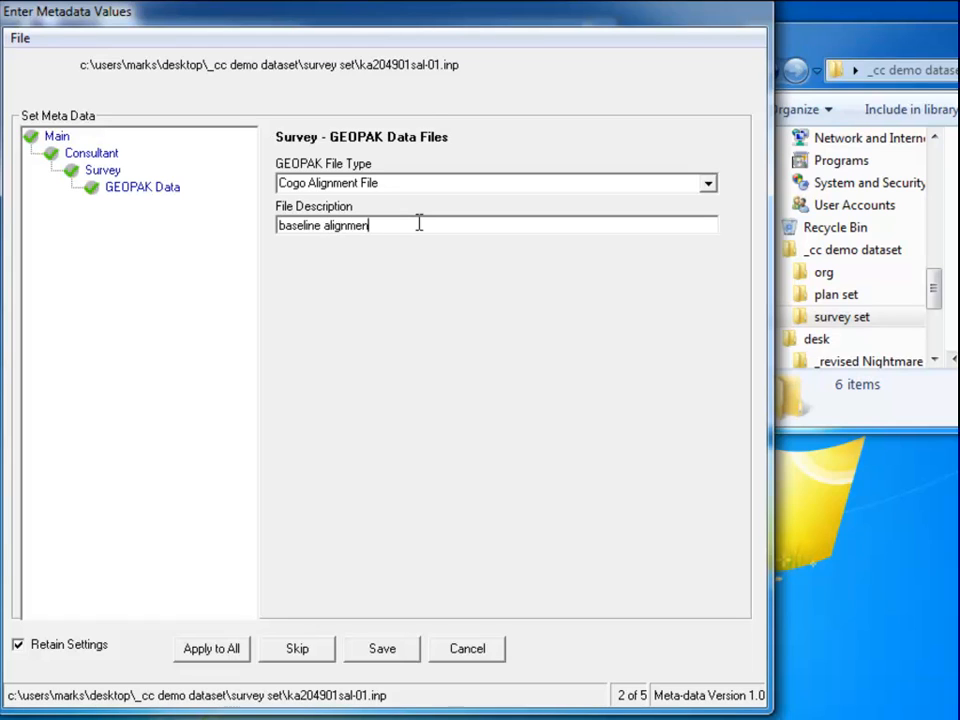
{"action": "type", "text": "t"}
{"action": "left_click", "coordinate": [382, 658]}
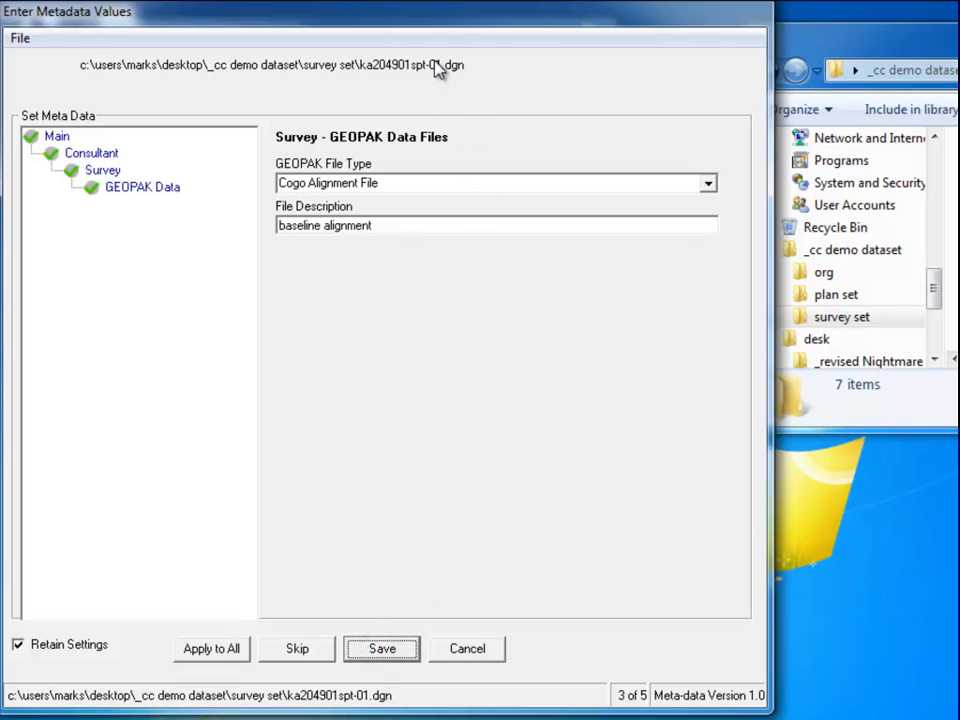
Tag ka204901spt-01.dgn as a MicroStation Design File of type Survey Plat, described 'plat file', and save.
{"action": "left_click", "coordinate": [102, 170]}
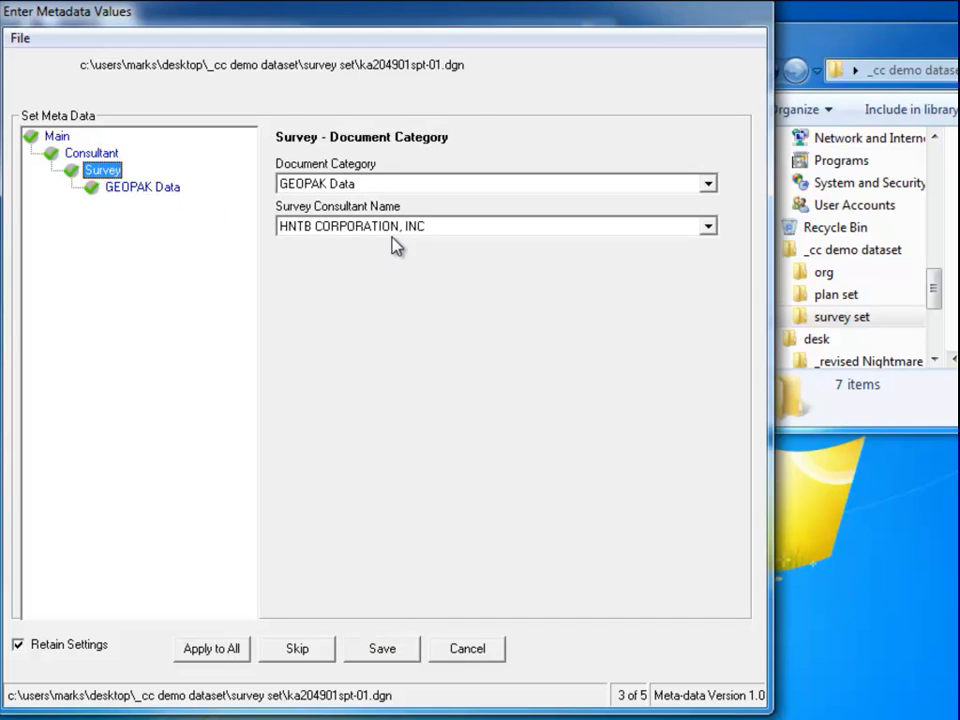
{"action": "left_click", "coordinate": [708, 183]}
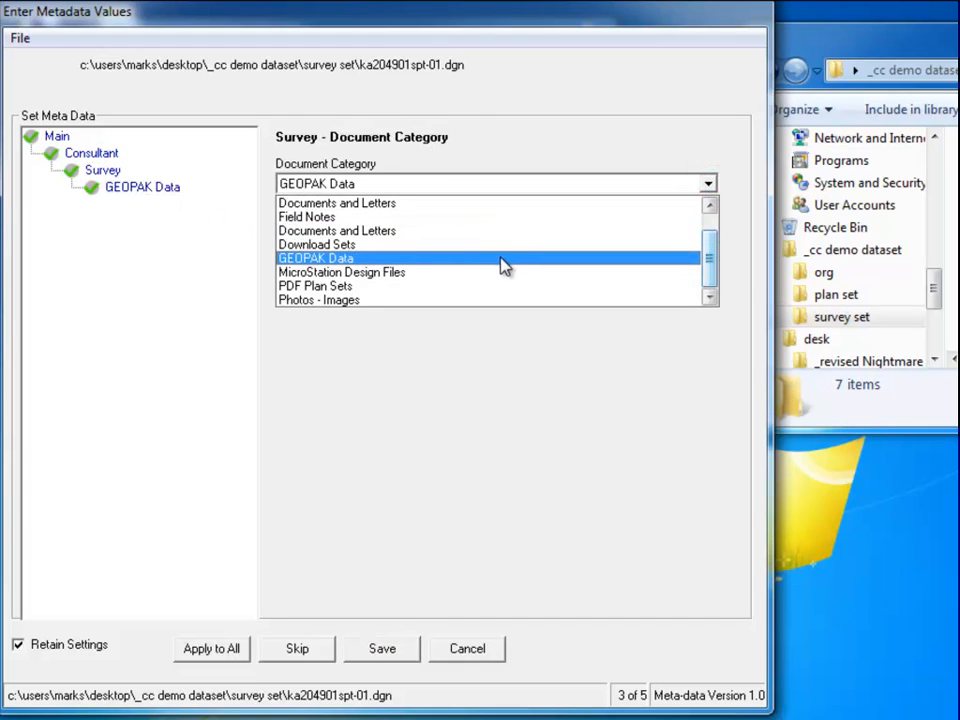
{"action": "left_click", "coordinate": [485, 274]}
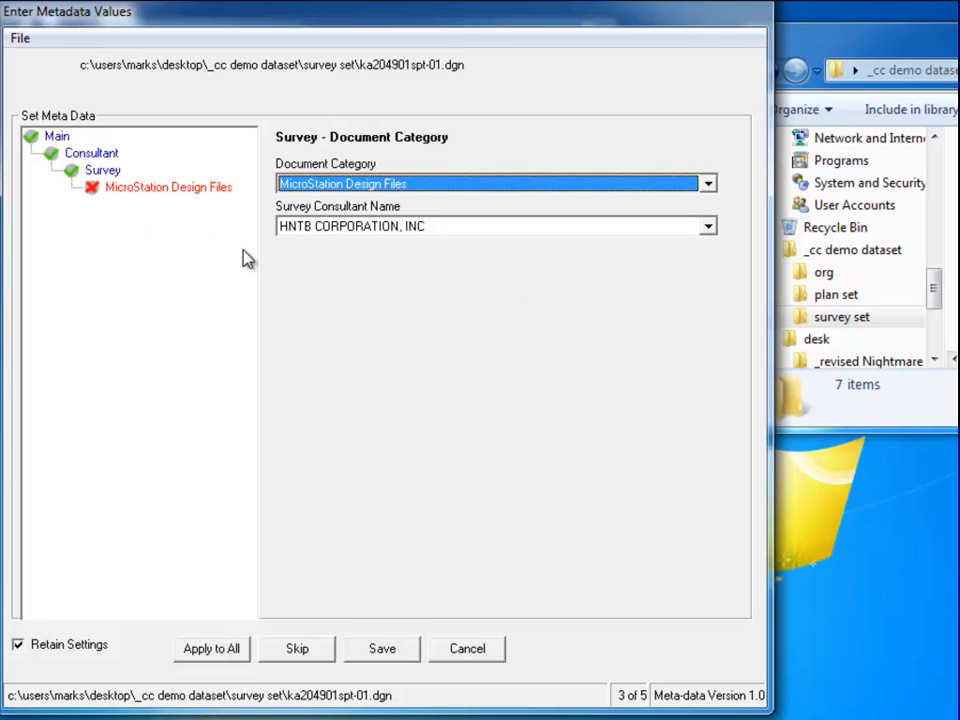
{"action": "left_click", "coordinate": [131, 187]}
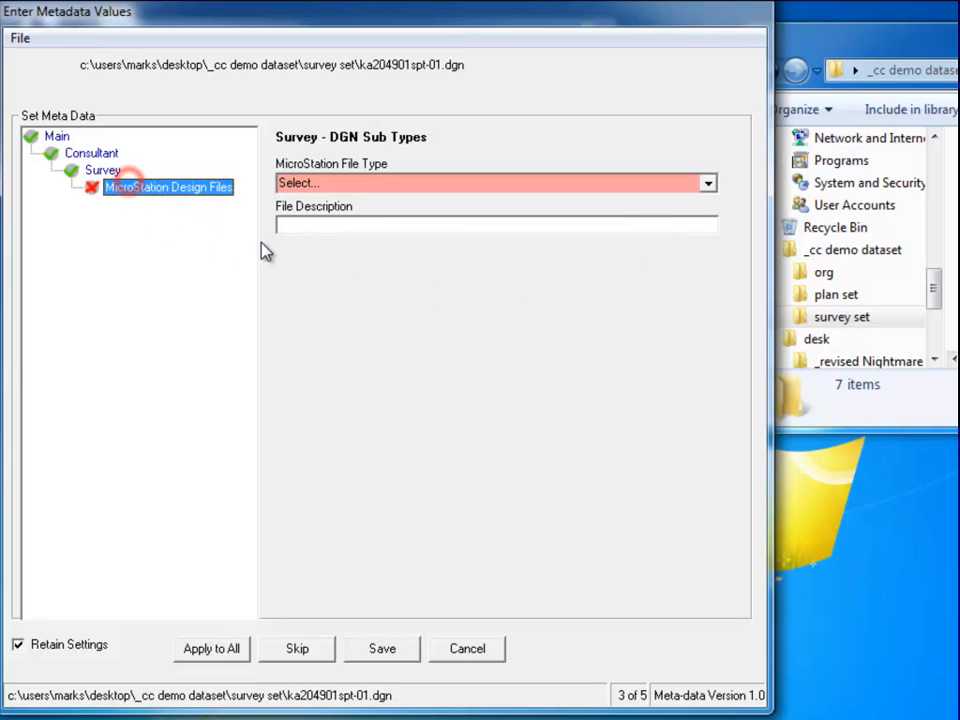
{"action": "left_click", "coordinate": [714, 185]}
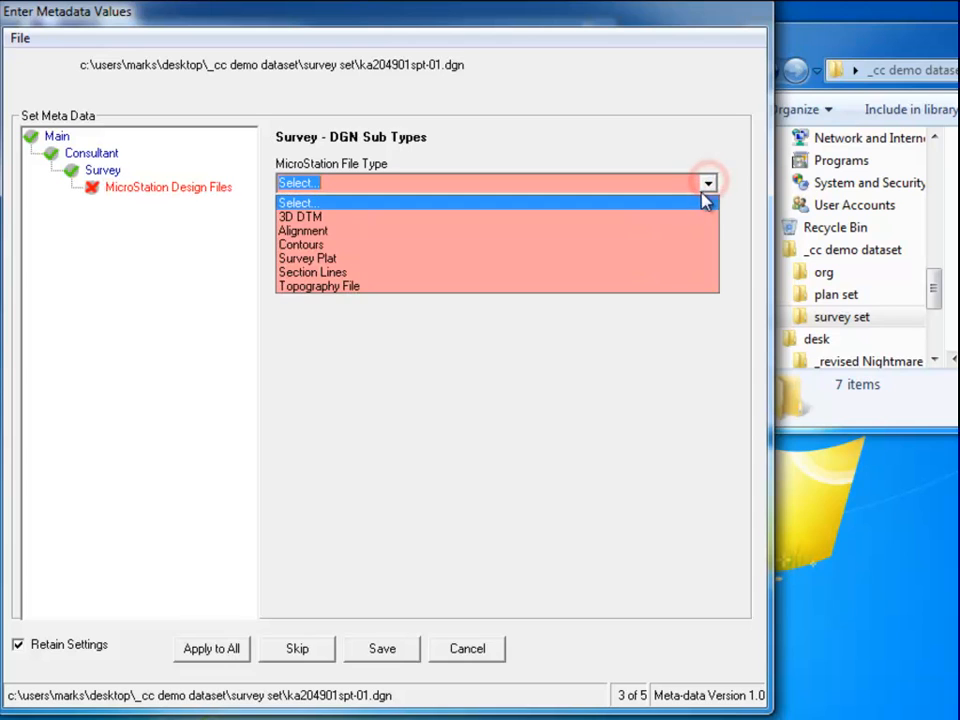
{"action": "left_click", "coordinate": [636, 265]}
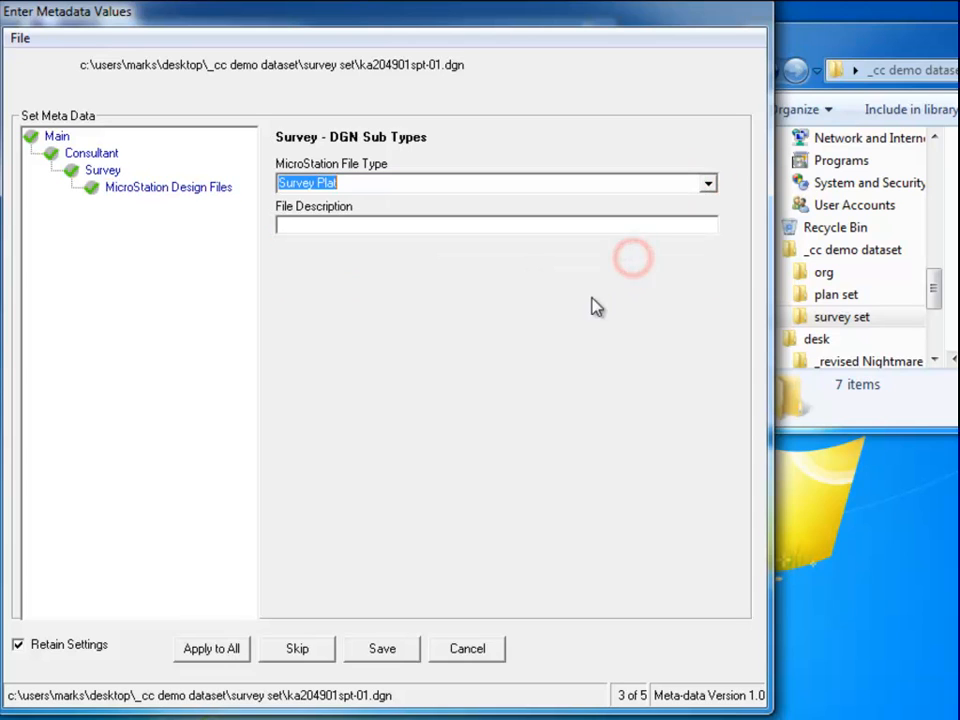
{"action": "left_click", "coordinate": [345, 220]}
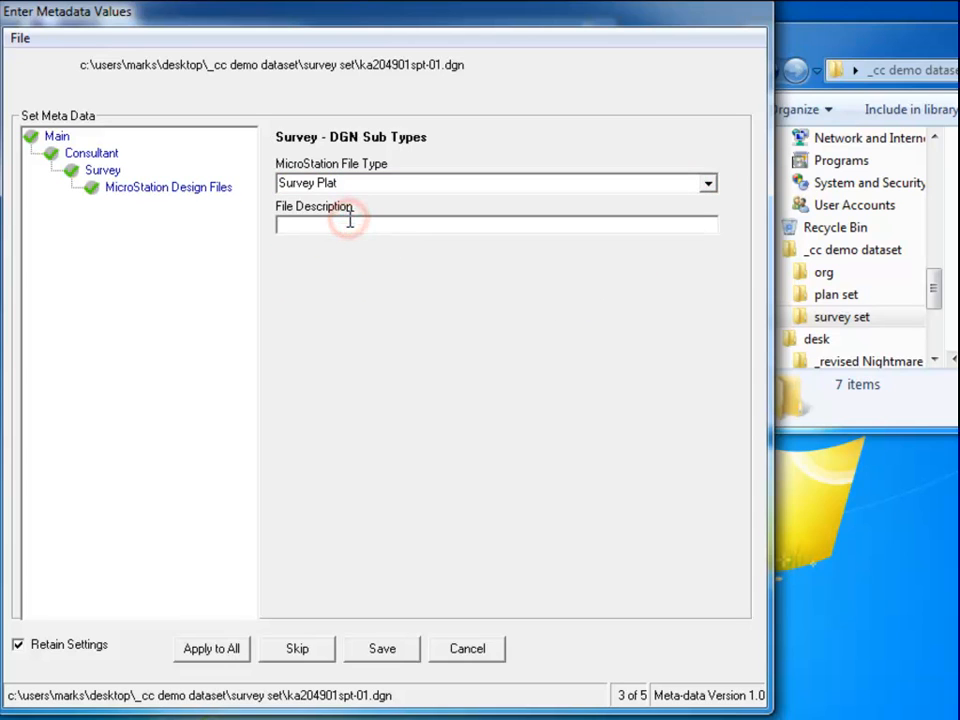
{"action": "type", "text": "plat af"}
{"action": "type", "text": "le"}
{"action": "left_click", "coordinate": [381, 652]}
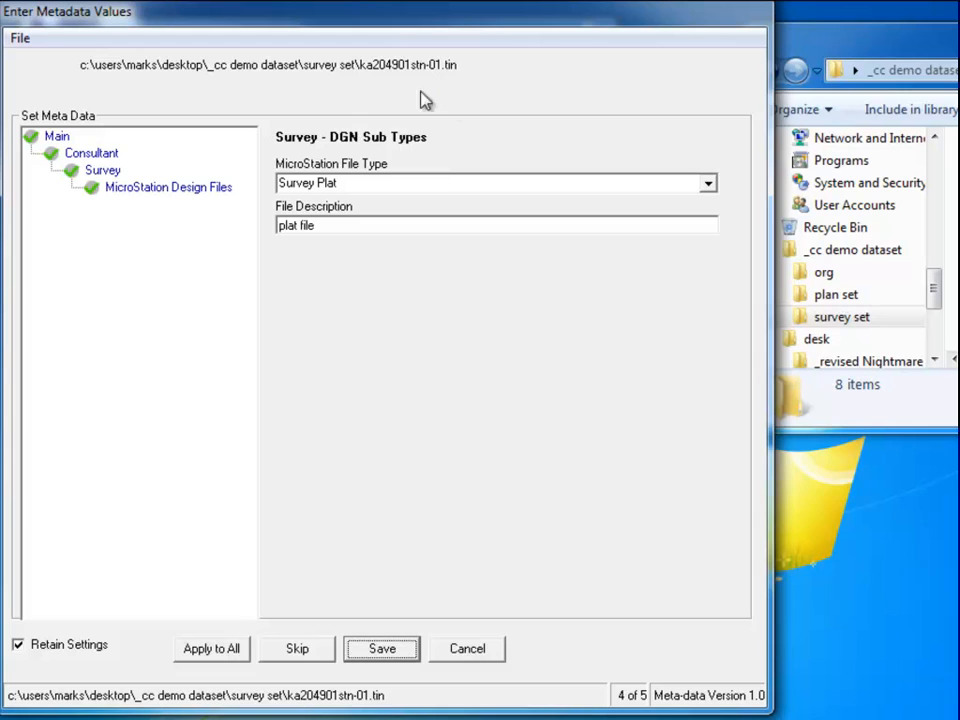
Change ka204901stn-01.tin's document category to GEOPAK Data.
{"action": "left_click", "coordinate": [101, 174]}
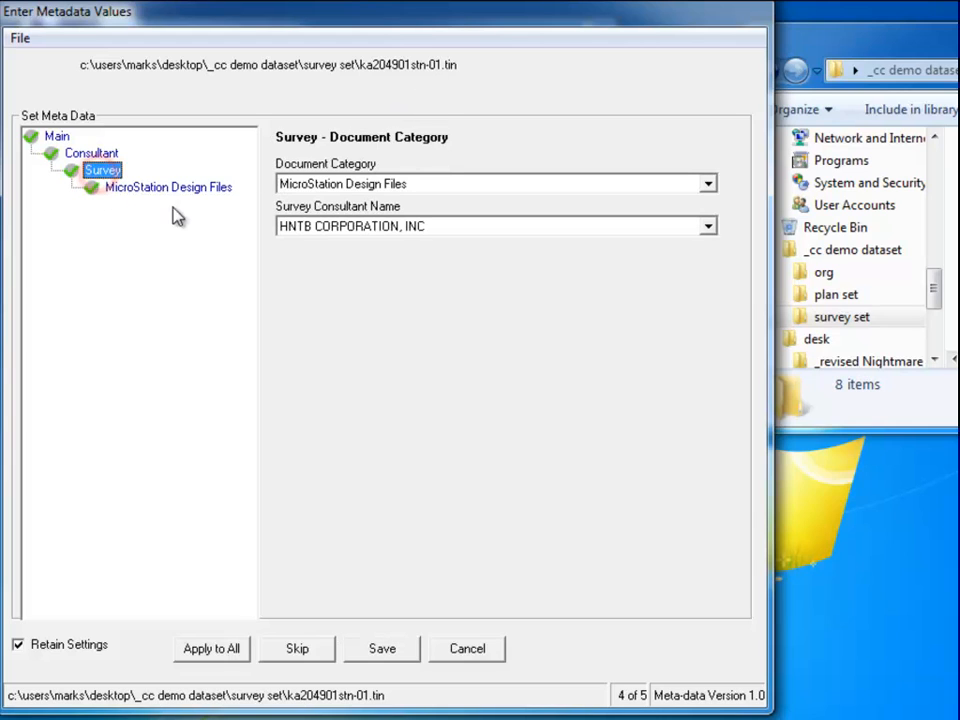
{"action": "left_click", "coordinate": [707, 185]}
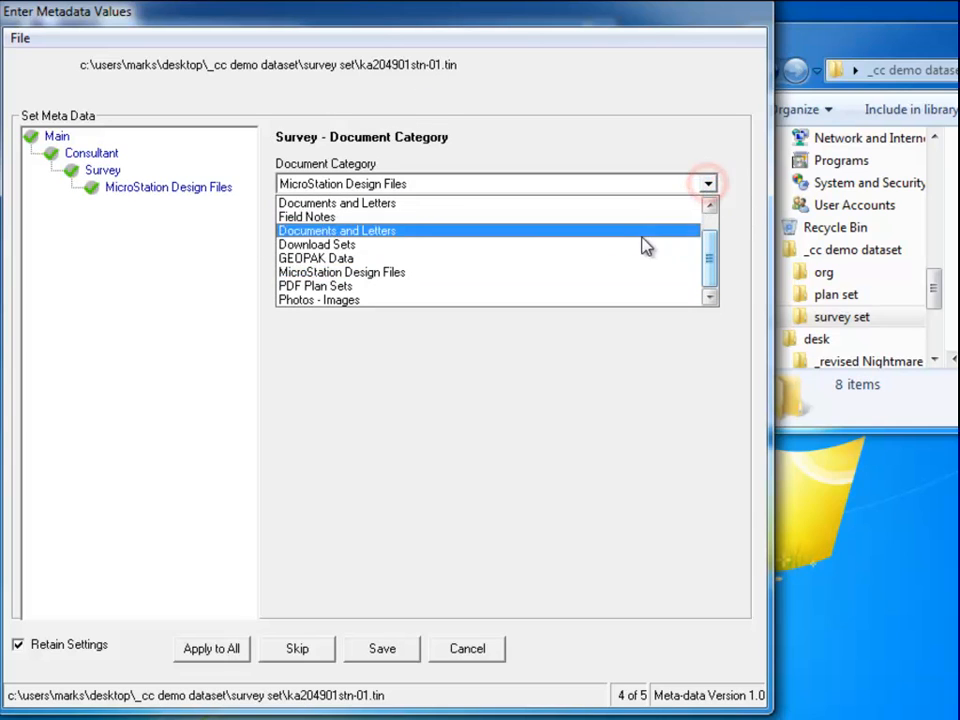
{"action": "left_click", "coordinate": [598, 259]}
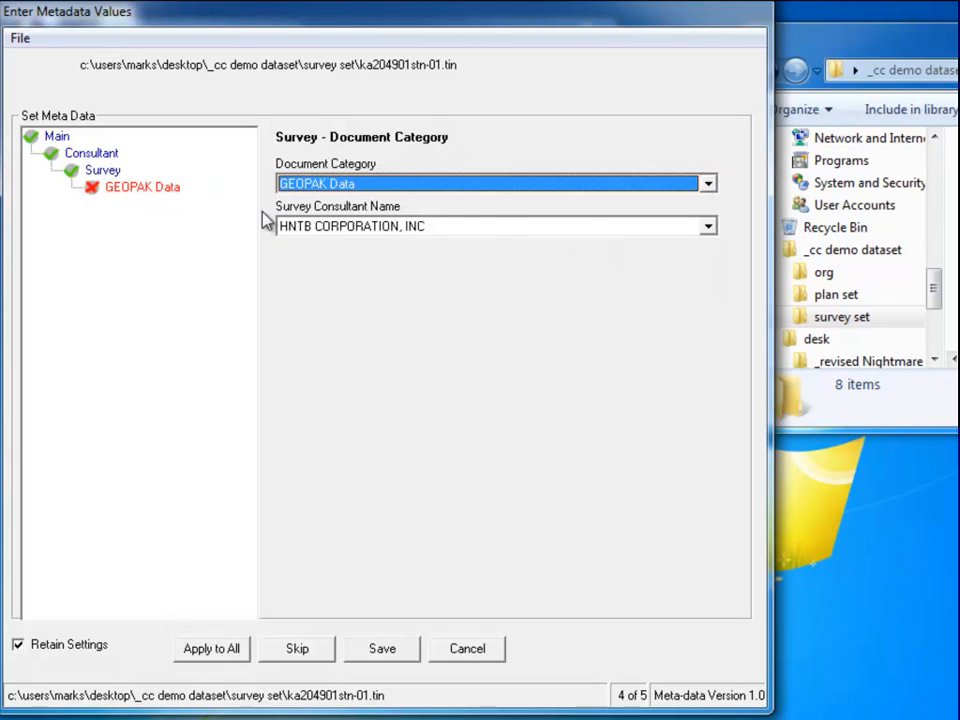
{"action": "left_click", "coordinate": [704, 182]}
{"action": "left_click", "coordinate": [704, 181]}
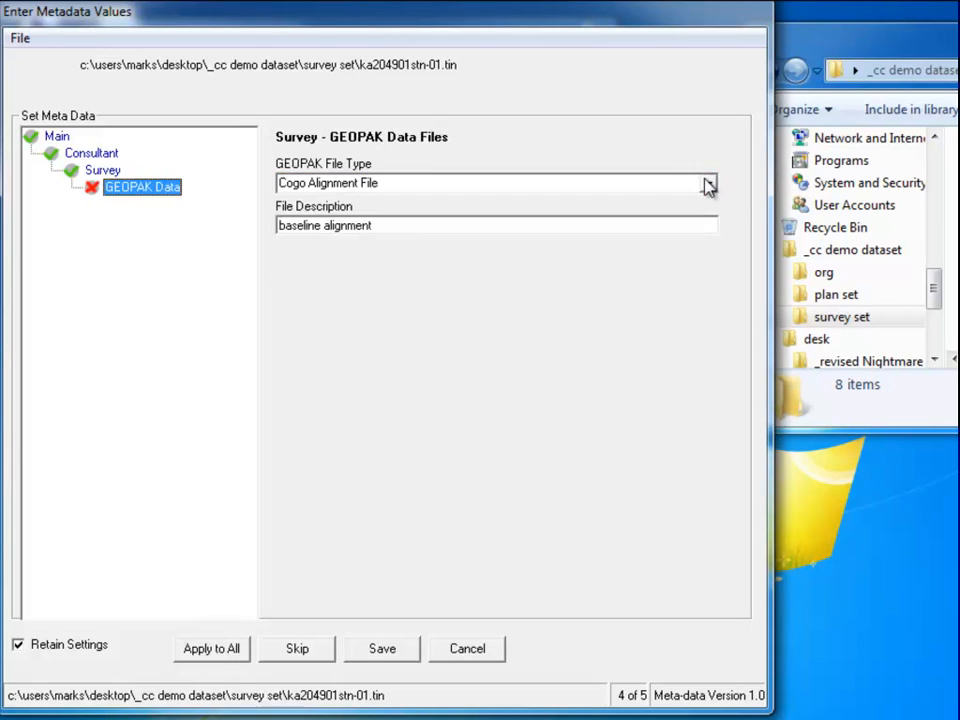
Replace its file type with GEOPAK Tin File and its description with 'dtm file', then save.
{"action": "left_click", "coordinate": [400, 182]}
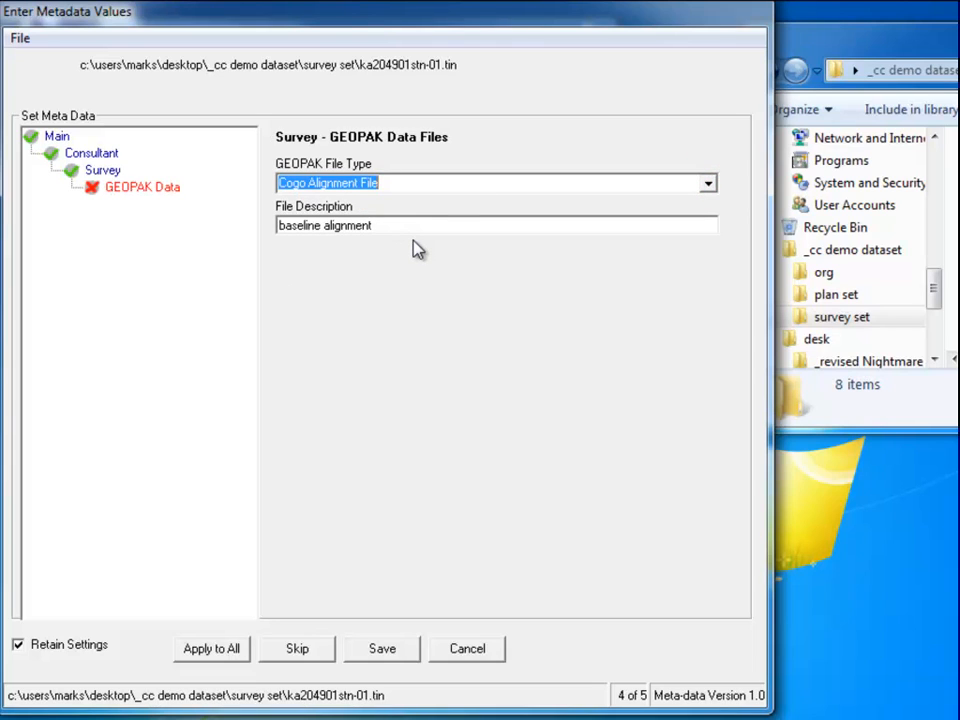
{"action": "key", "text": "BackSpace"}
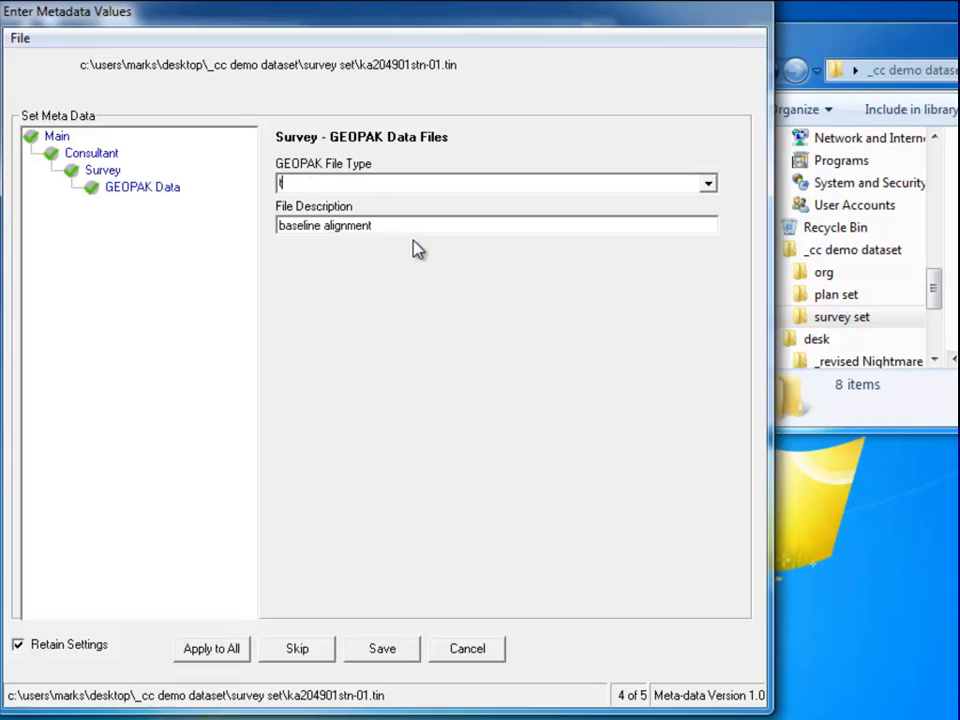
{"action": "type", "text": "GEOPAK Tin Files"}
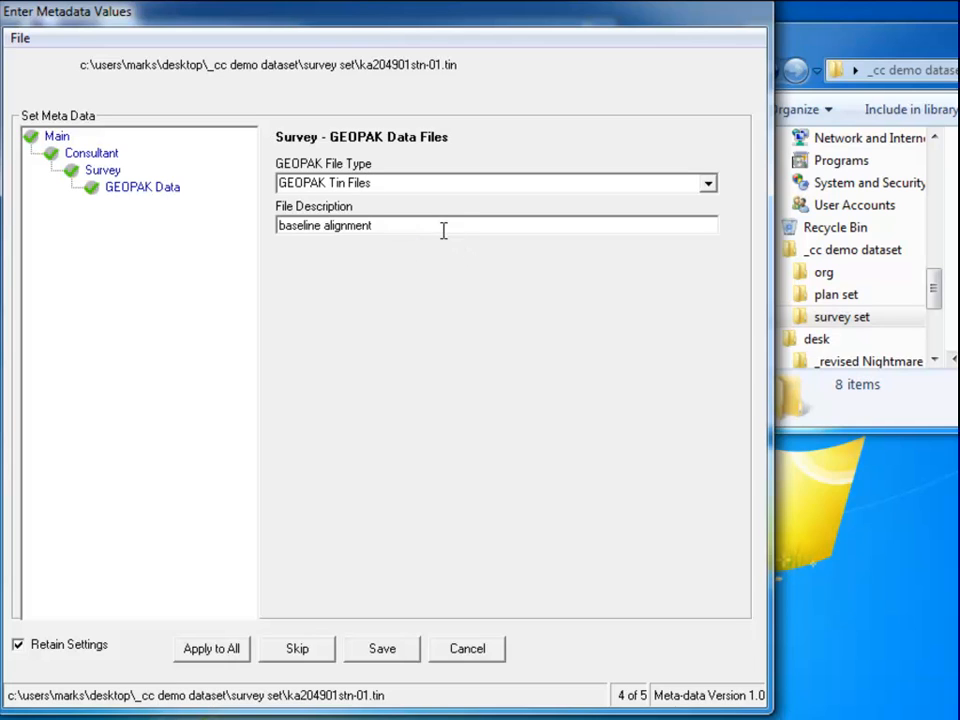
{"action": "left_click", "coordinate": [431, 227]}
{"action": "key", "text": "BackSpace"}
{"action": "type", "text": "dtm file"}
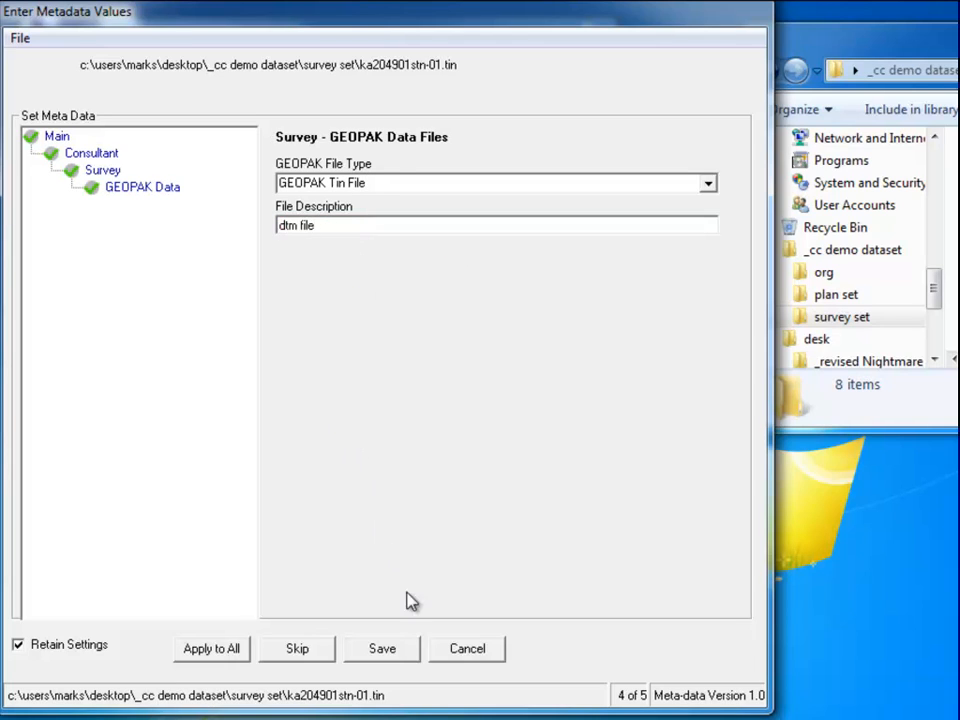
{"action": "left_click", "coordinate": [398, 649]}
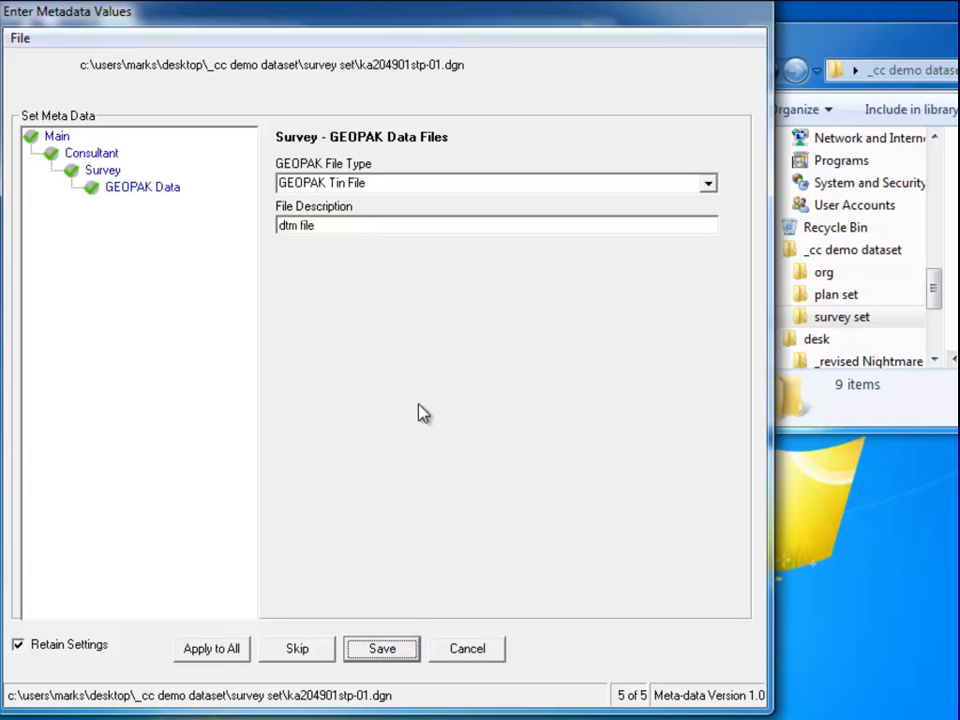
{"action": "left_click", "coordinate": [103, 170]}
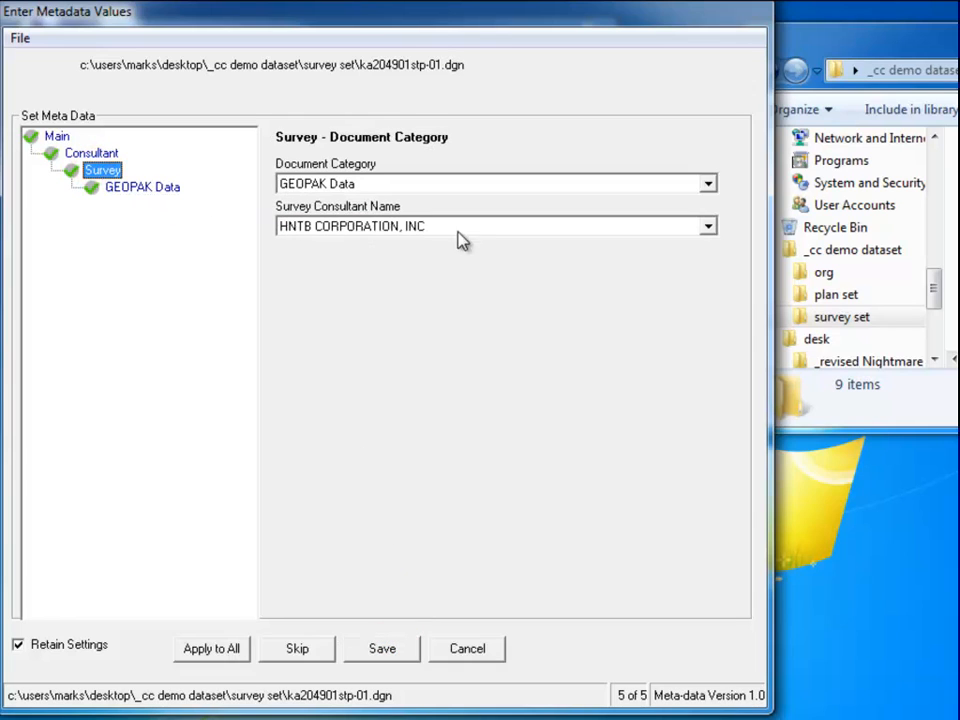
Set ka204901stp-01.dgn to MicroStation Design Files with file type Topography File.
{"action": "left_click", "coordinate": [708, 182]}
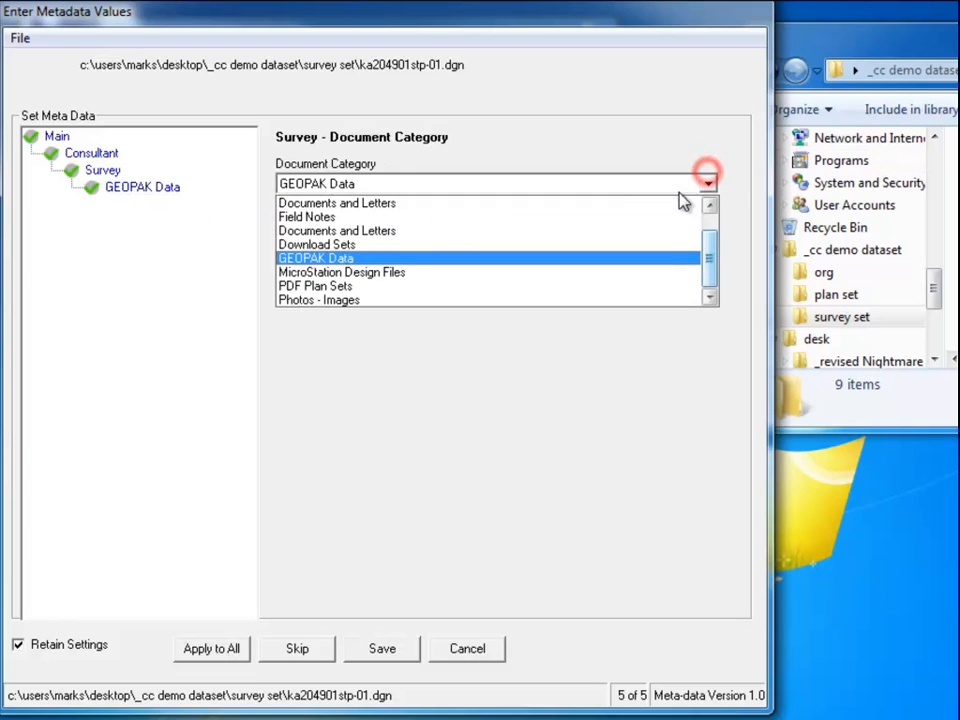
{"action": "left_click", "coordinate": [390, 272]}
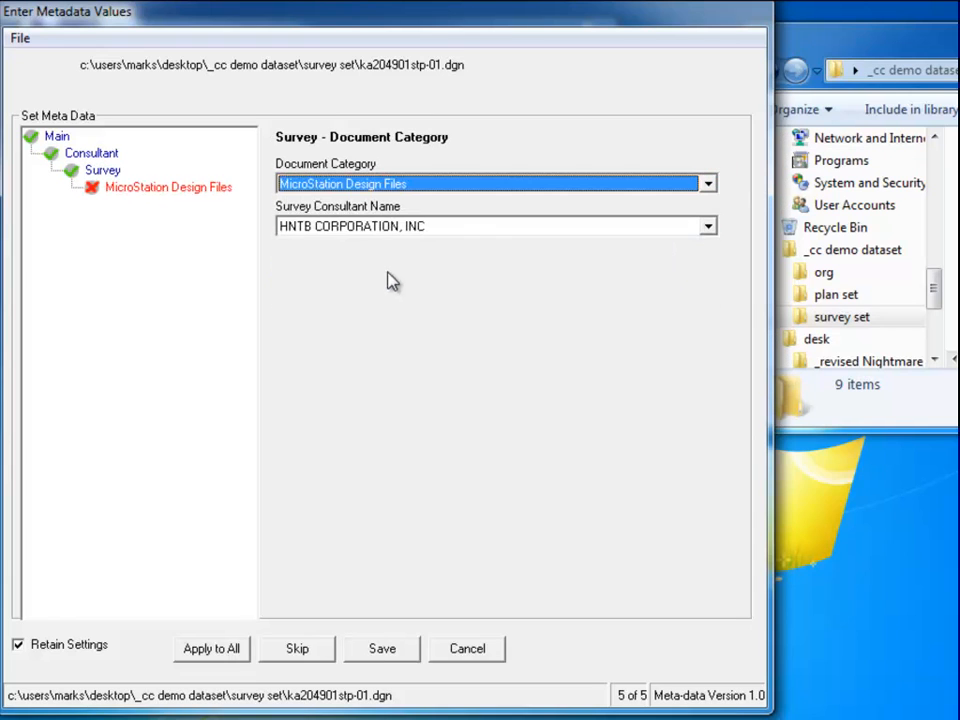
{"action": "left_click", "coordinate": [163, 188]}
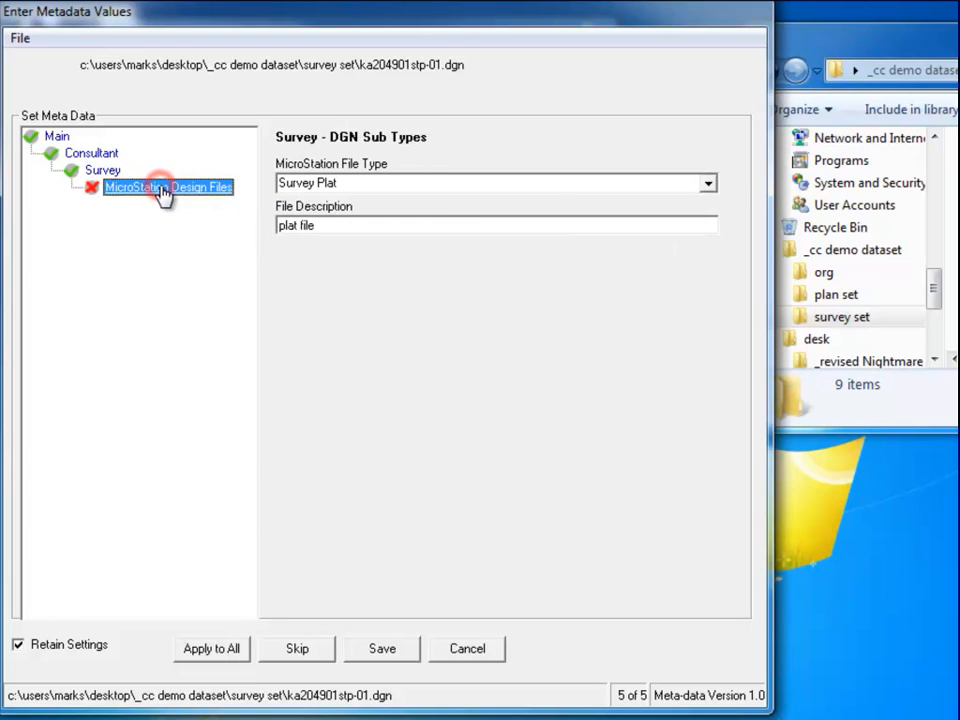
{"action": "left_click", "coordinate": [708, 185]}
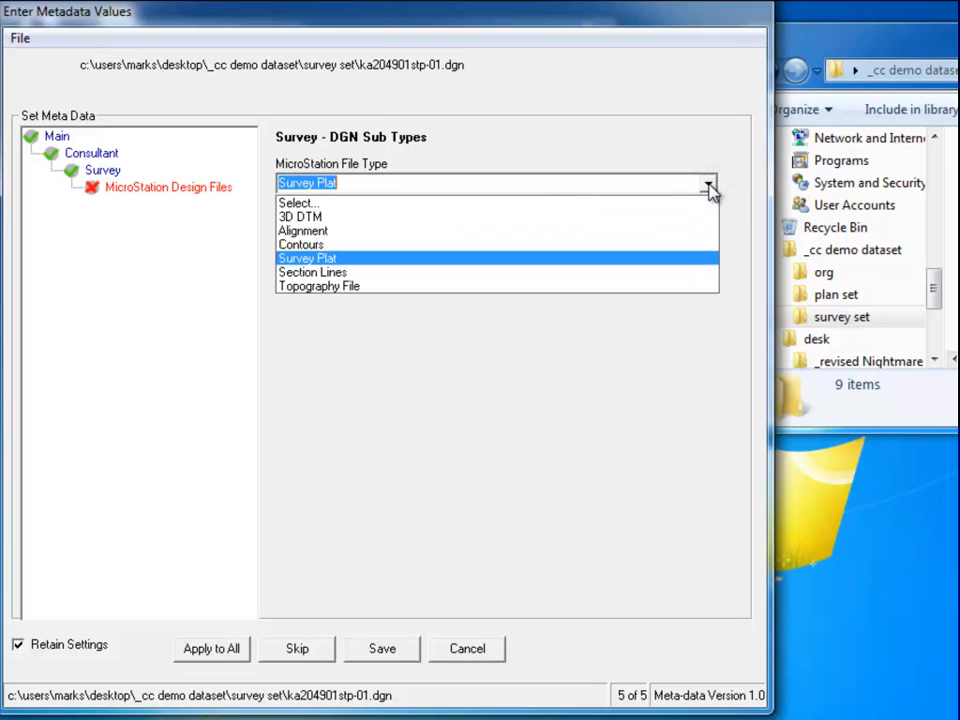
{"action": "left_click", "coordinate": [490, 286]}
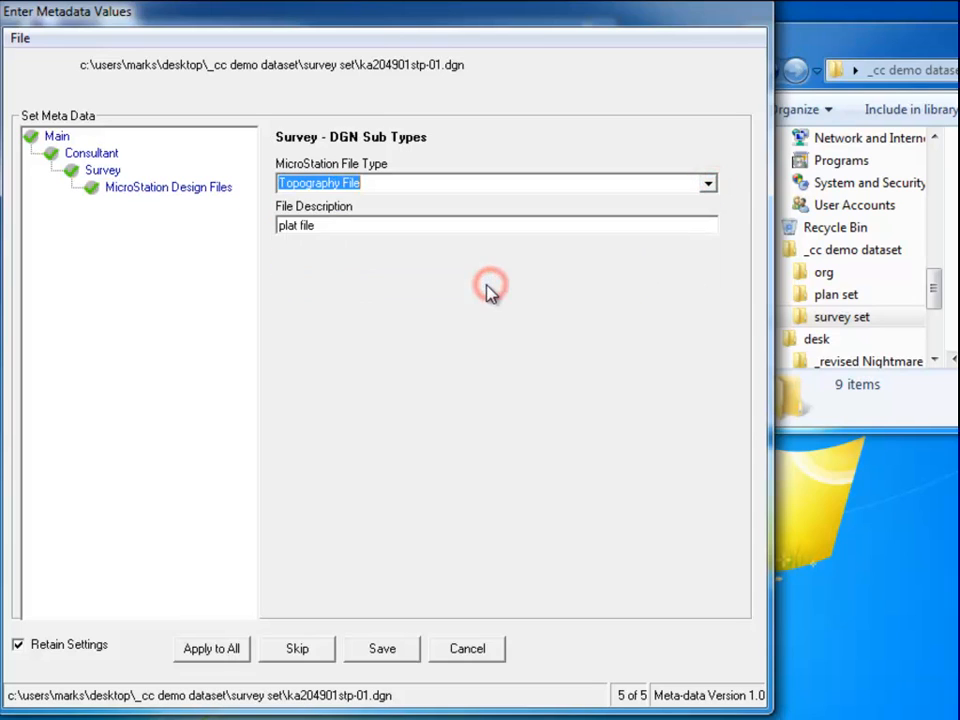
Describe it as 'main topo file 2d', save, acknowledge processing finished, and close the Indexer.
{"action": "left_click", "coordinate": [417, 223]}
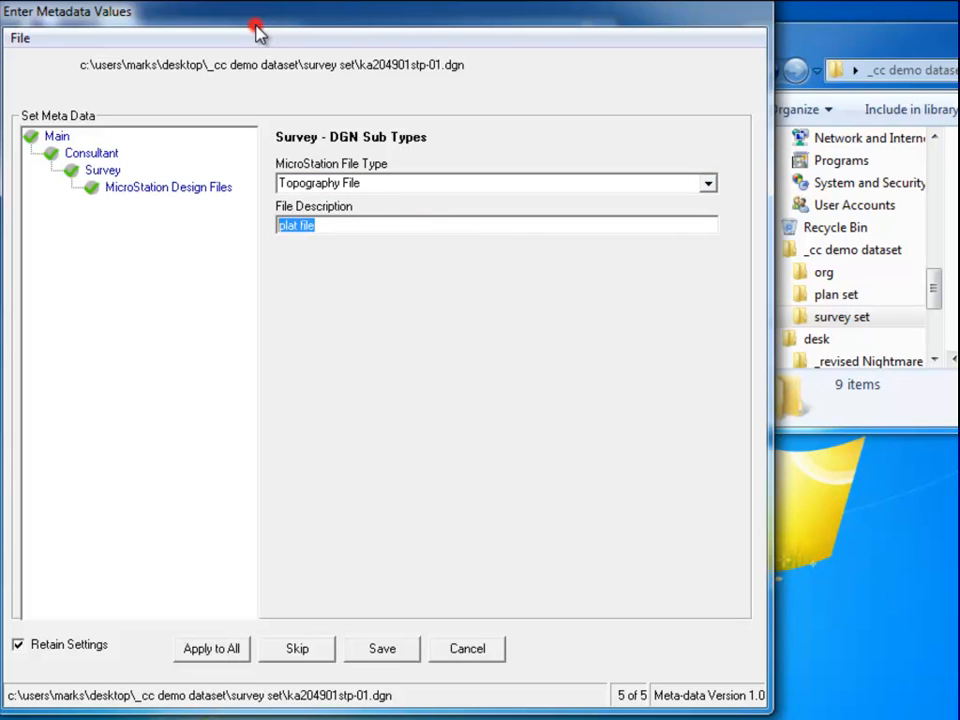
{"action": "type", "text": "miin topo file 2d"}
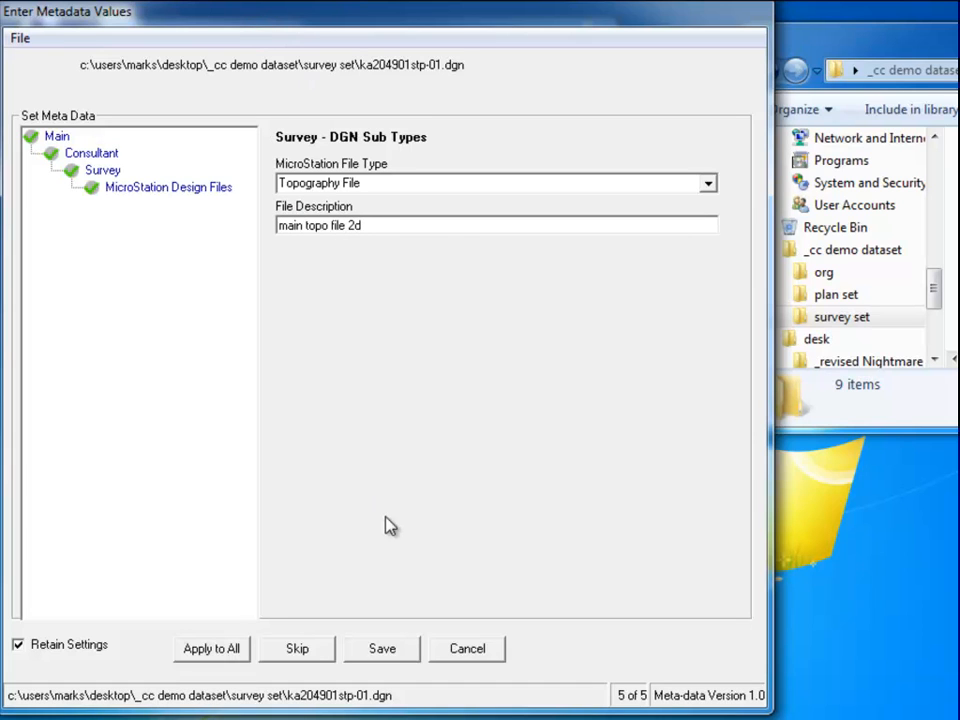
{"action": "left_click", "coordinate": [390, 650]}
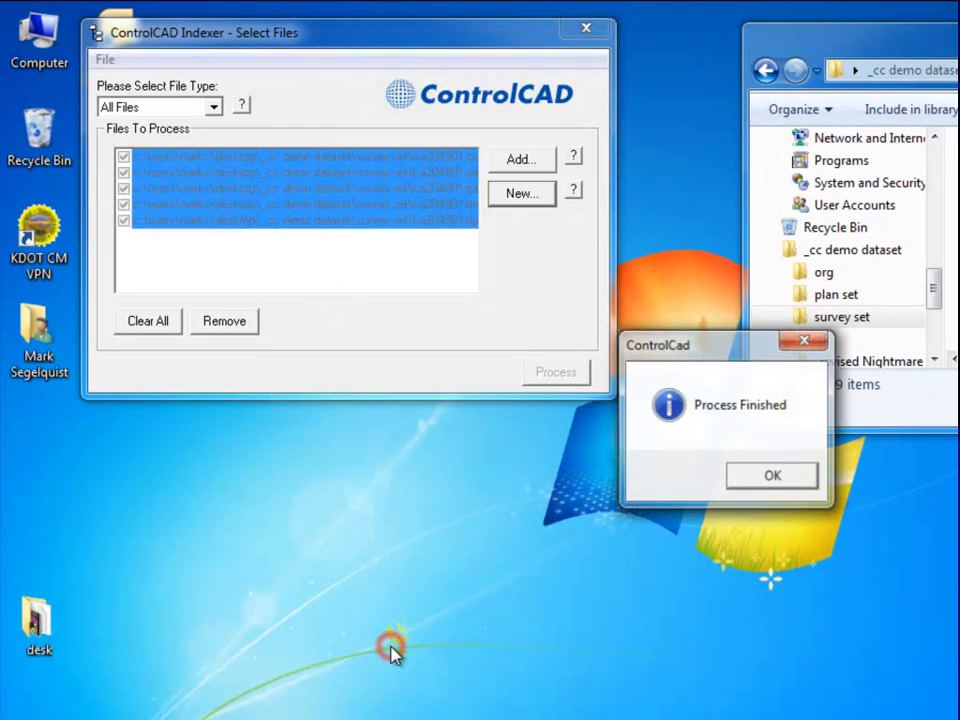
{"action": "left_click", "coordinate": [771, 474]}
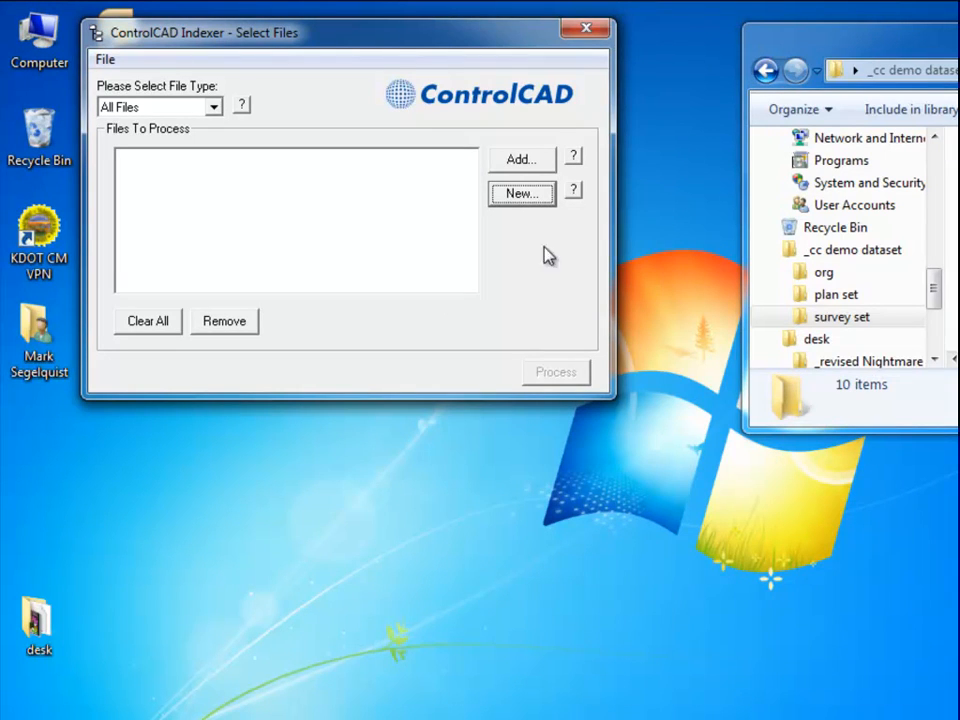
{"action": "left_click", "coordinate": [587, 33]}
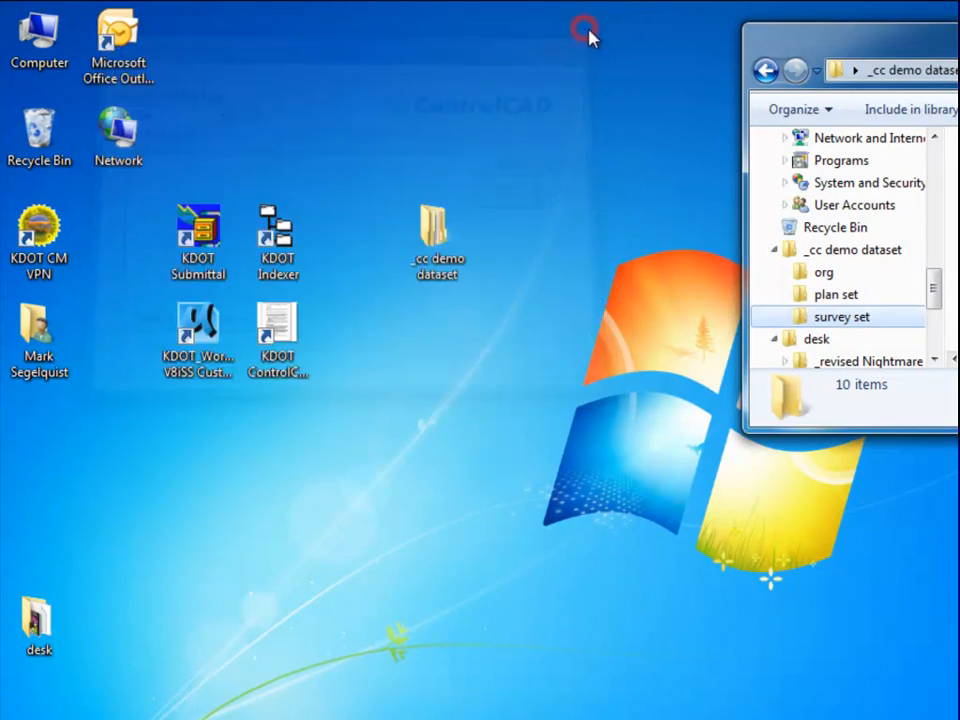
Enlarge and reposition the survey set folder window to list all five files with their .xml metadata files.
{"action": "left_click_drag", "start_coordinate": [829, 39], "coordinate": [215, 42]}
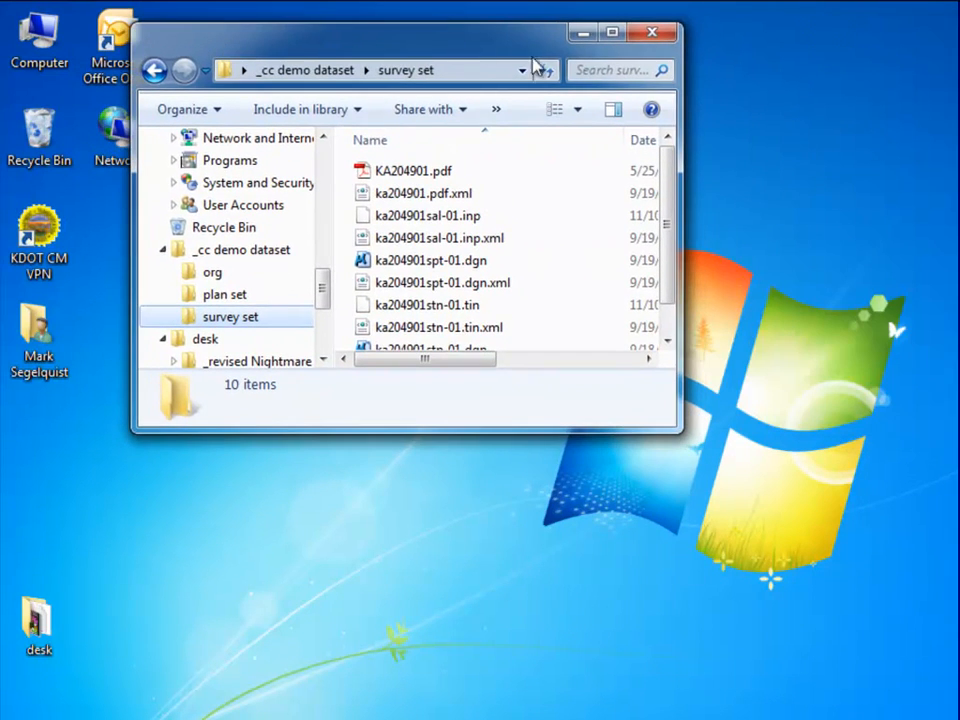
{"action": "left_click_drag", "start_coordinate": [684, 99], "coordinate": [906, 124]}
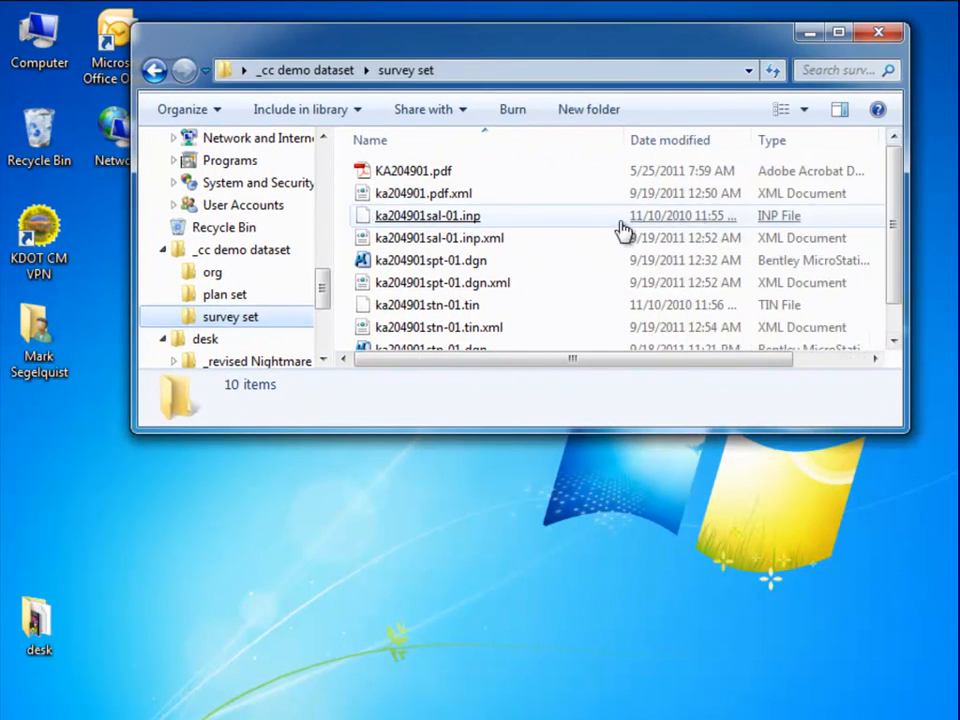
{"action": "left_click_drag", "start_coordinate": [905, 175], "coordinate": [909, 176]}
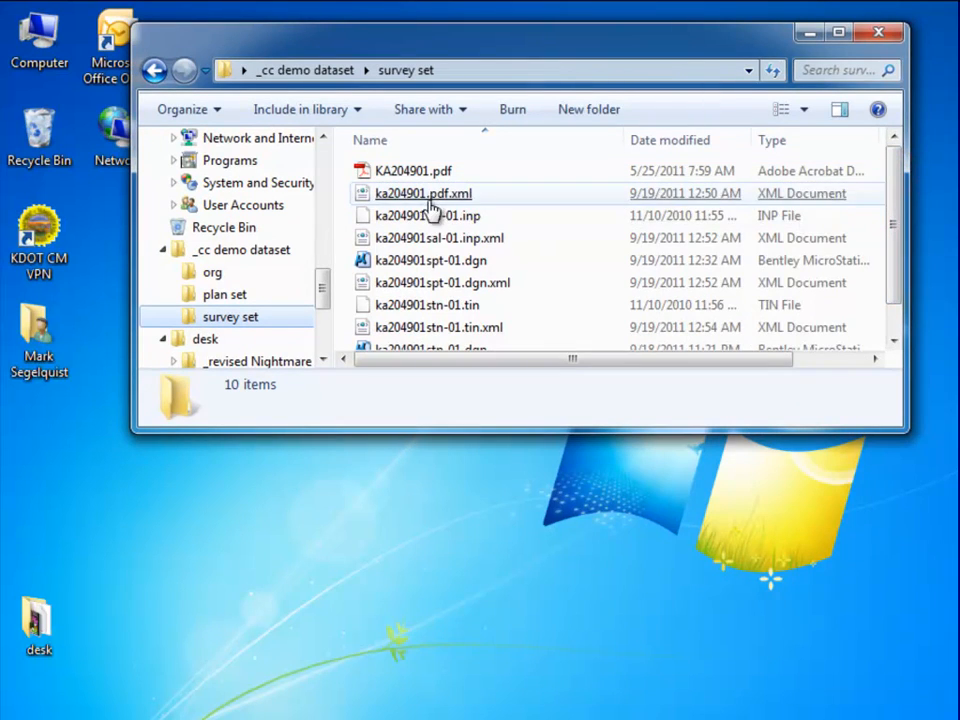
{"action": "left_click", "coordinate": [468, 283]}
{"action": "left_click_drag", "start_coordinate": [547, 430], "coordinate": [540, 578]}
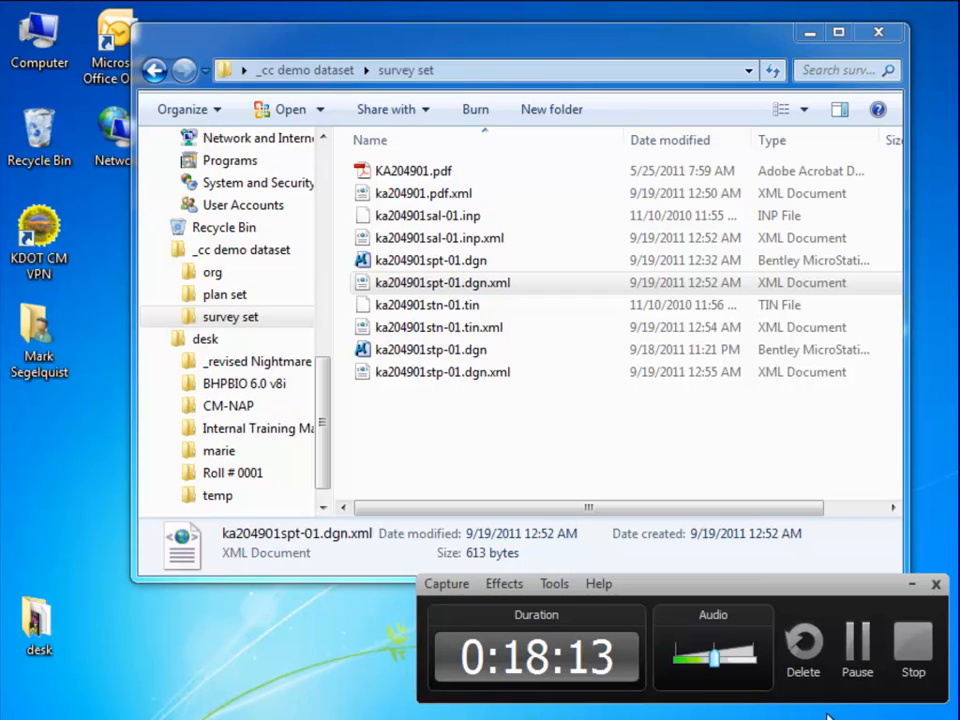
{"action": "left_click", "coordinate": [861, 630]}
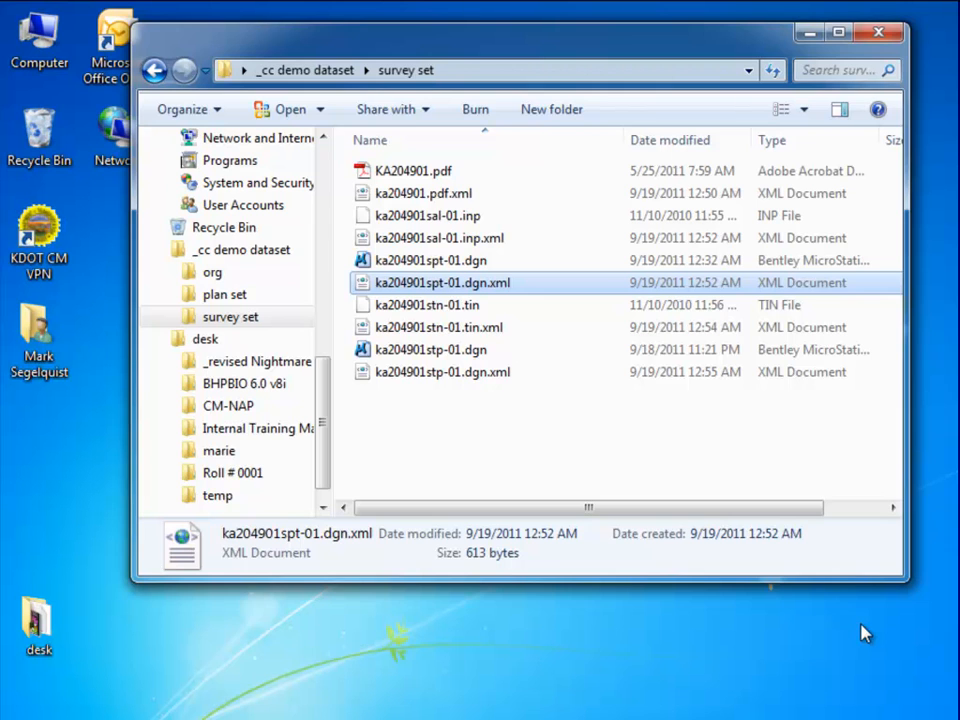
{"action": "left_click_drag", "start_coordinate": [511, 36], "coordinate": [663, 52]}
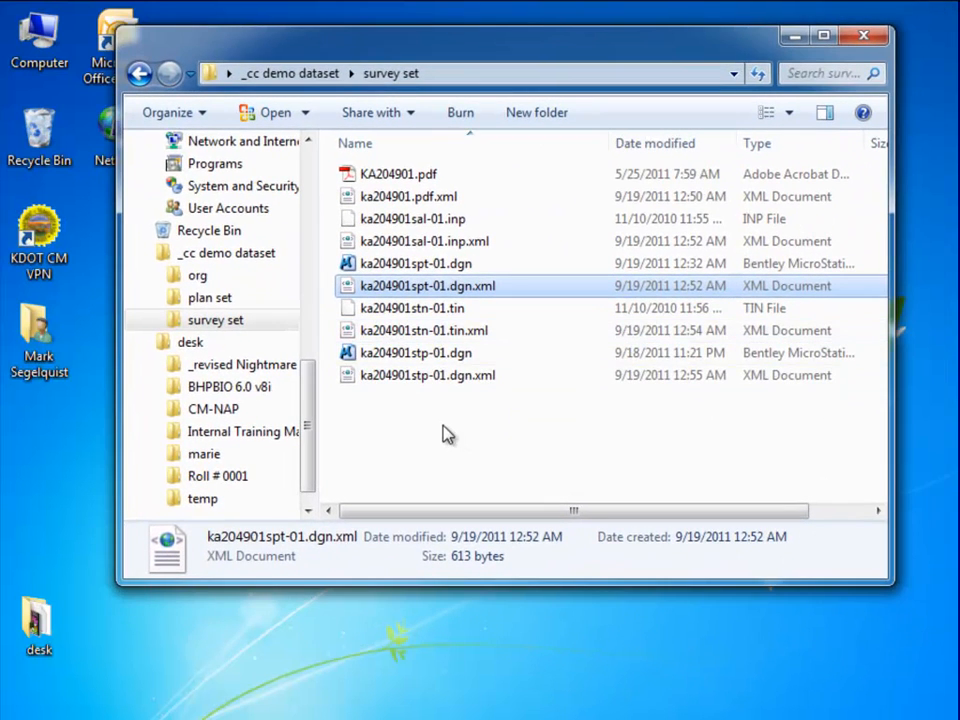
{"action": "left_click", "coordinate": [577, 255]}
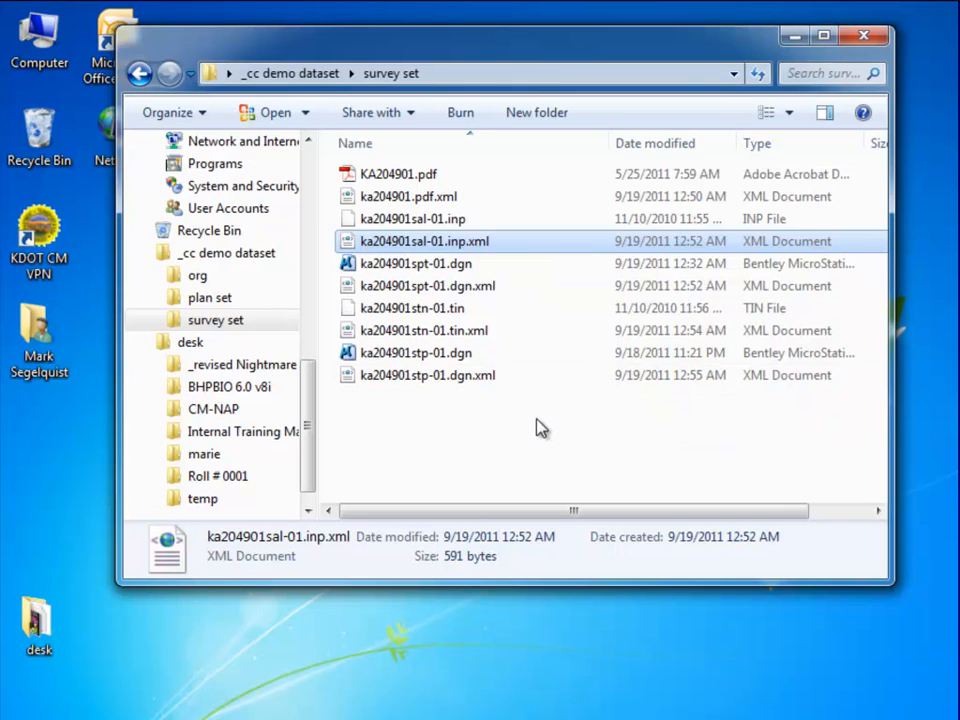
{"action": "left_click_drag", "start_coordinate": [635, 50], "coordinate": [959, 44]}
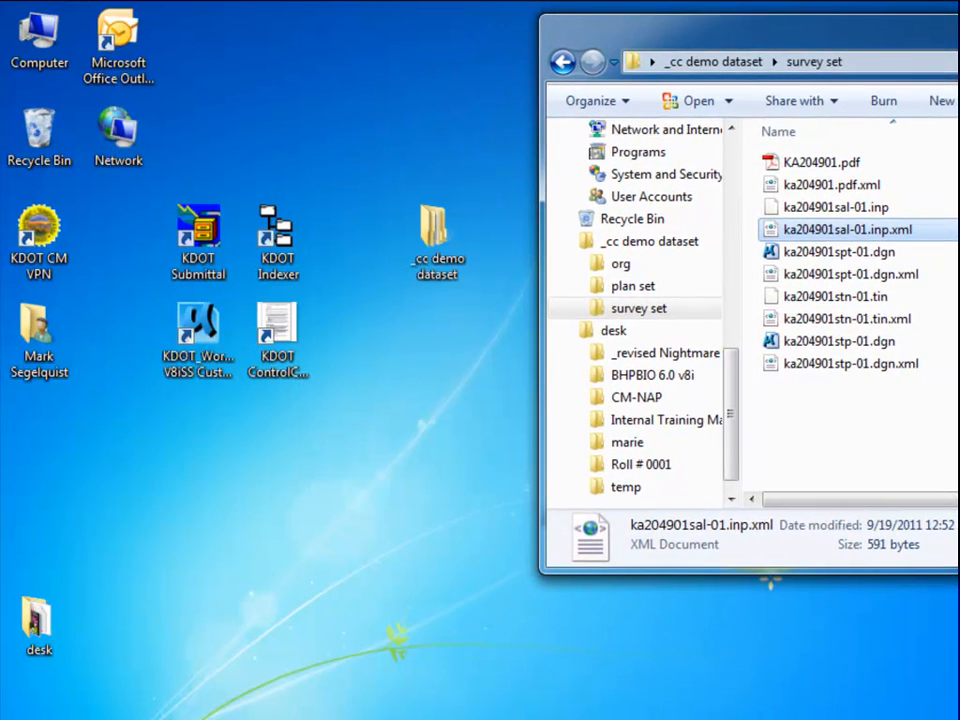
Launch KDOT Submittal and load the KDOT Consultant.SET settings.
{"action": "double_click", "coordinate": [213, 258]}
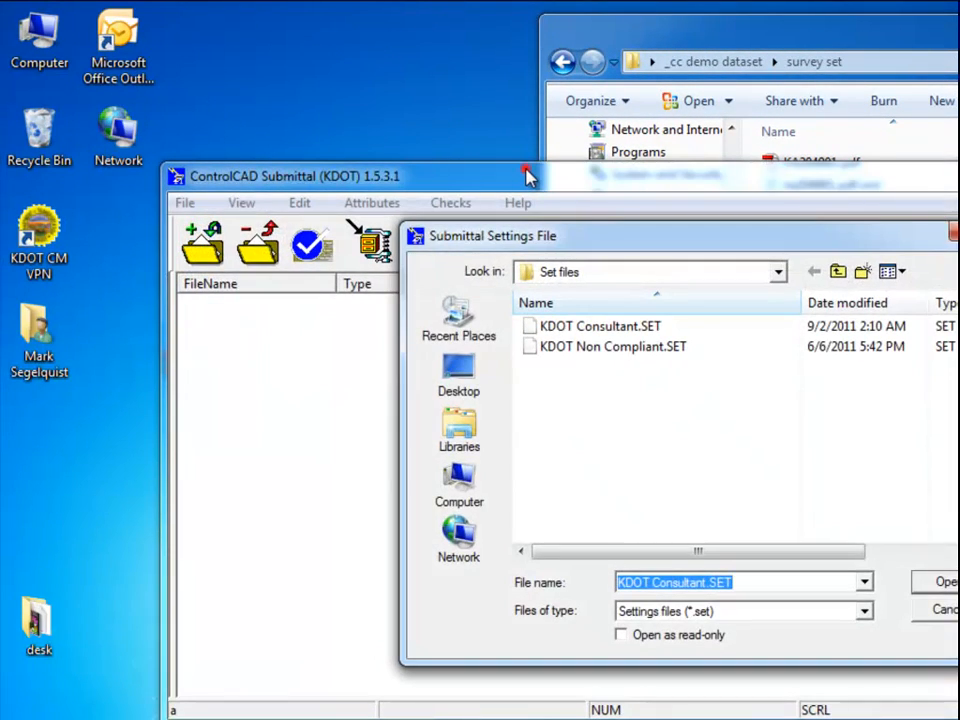
{"action": "double_click", "coordinate": [606, 325]}
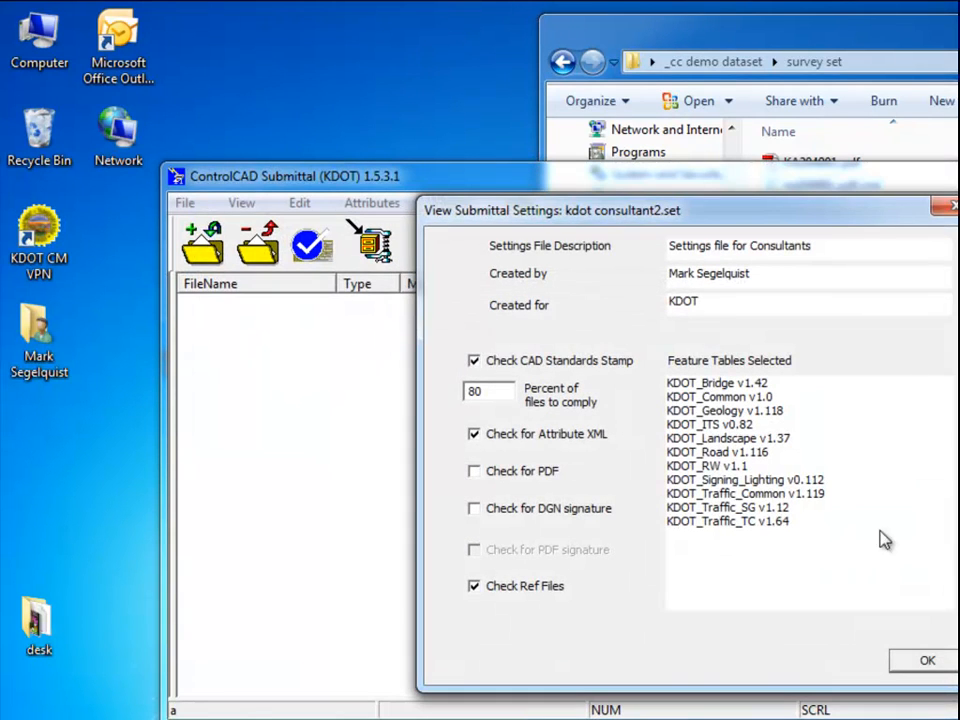
{"action": "left_click", "coordinate": [927, 660]}
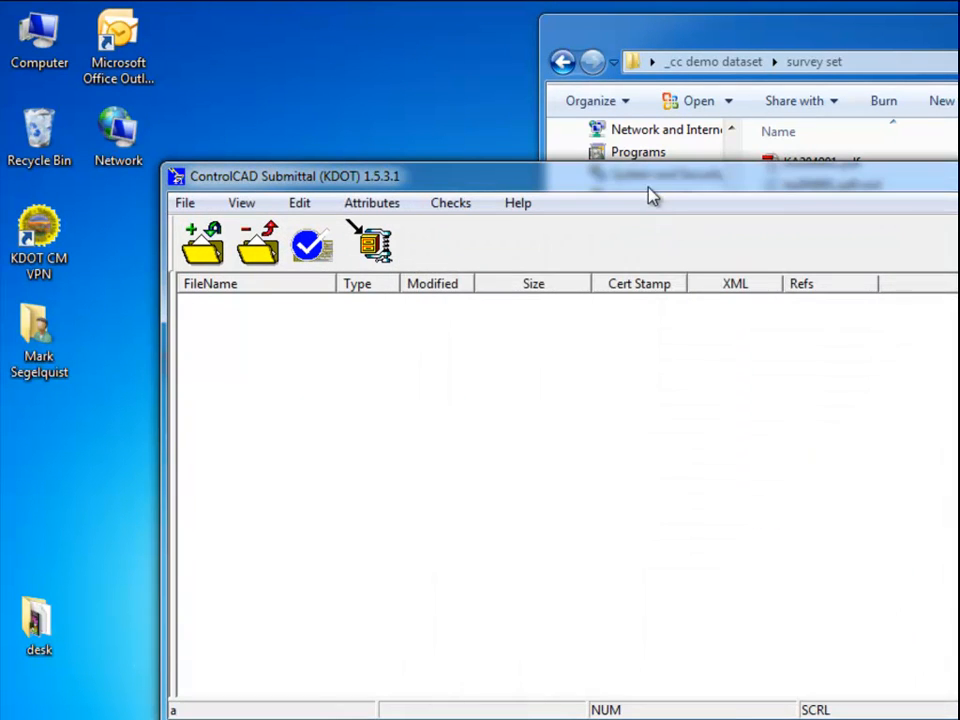
{"action": "left_click_drag", "start_coordinate": [634, 175], "coordinate": [483, 22]}
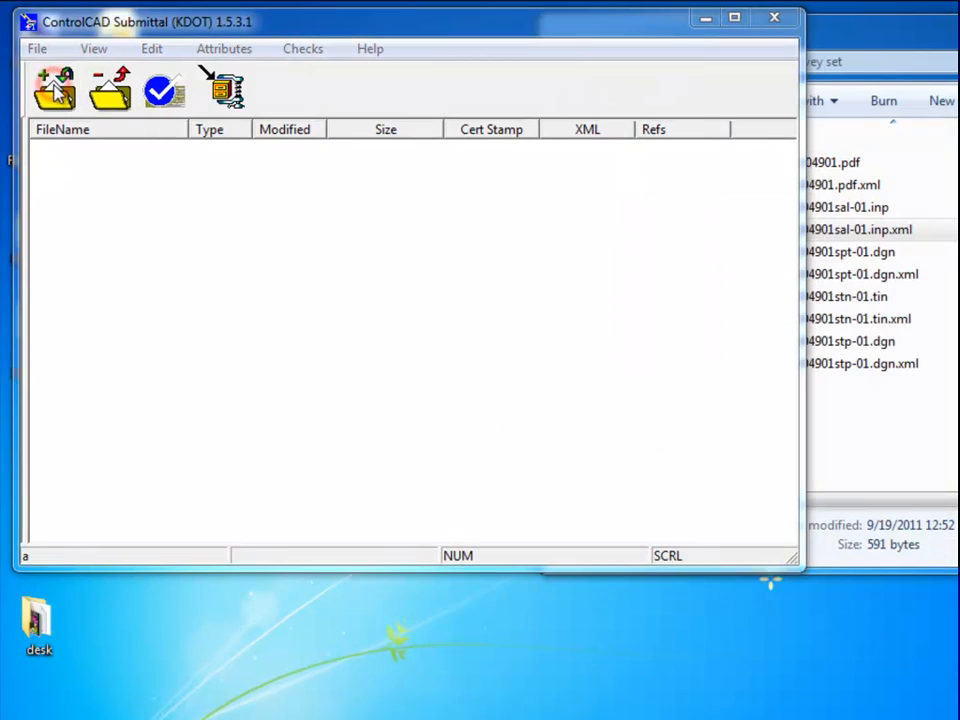
Add all ten files from the survey set folder to the submittal list.
{"action": "left_click", "coordinate": [57, 92]}
{"action": "left_click_drag", "start_coordinate": [329, 382], "coordinate": [268, 154]}
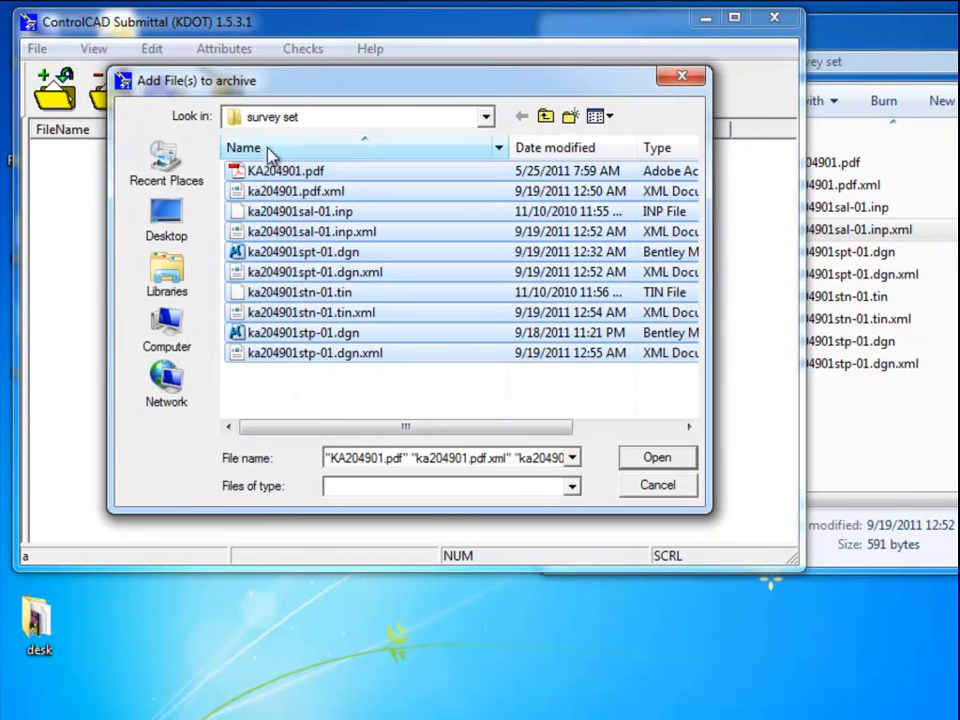
{"action": "left_click", "coordinate": [659, 457]}
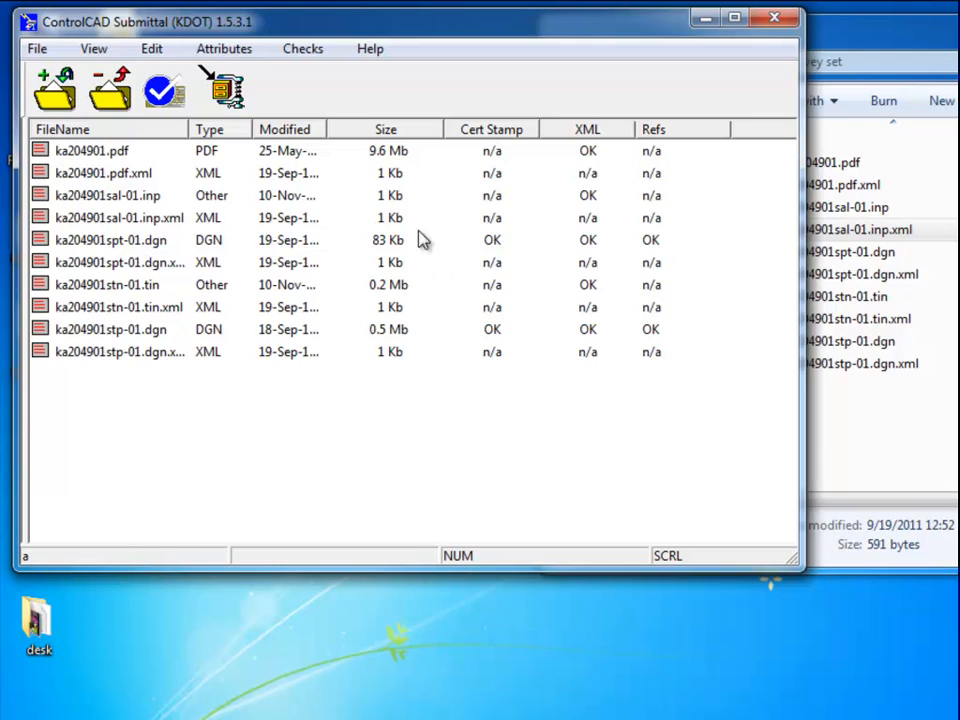
{"action": "left_click", "coordinate": [650, 243]}
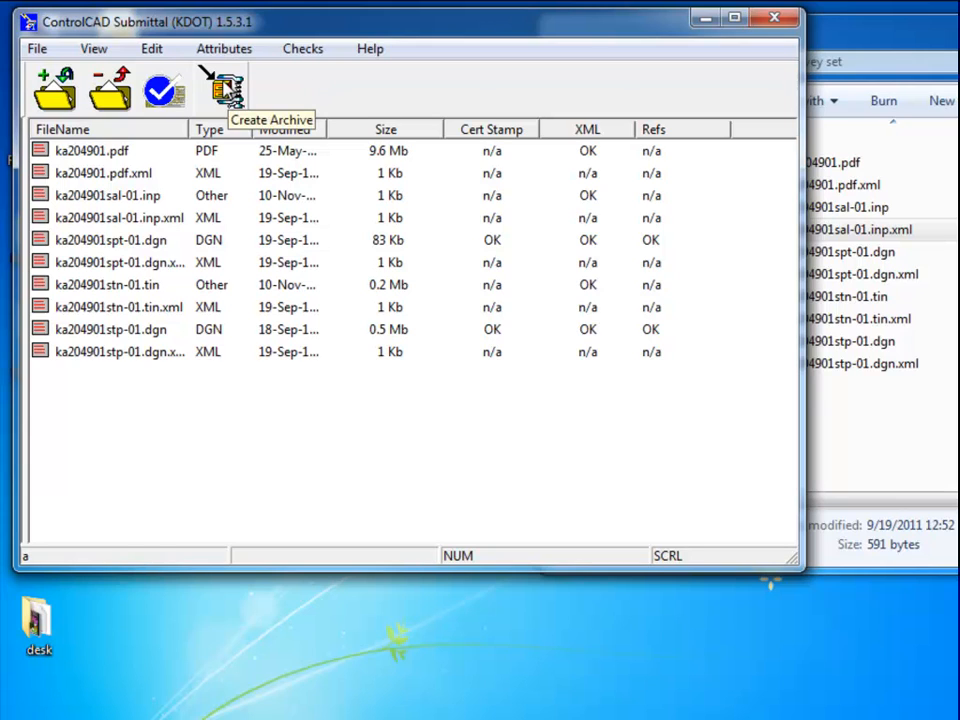
Start a new archive named 'KA204901 Survey' with description 'Survey file submission'.
{"action": "left_click", "coordinate": [228, 90]}
{"action": "left_click", "coordinate": [407, 186]}
{"action": "type", "text": "KA"}
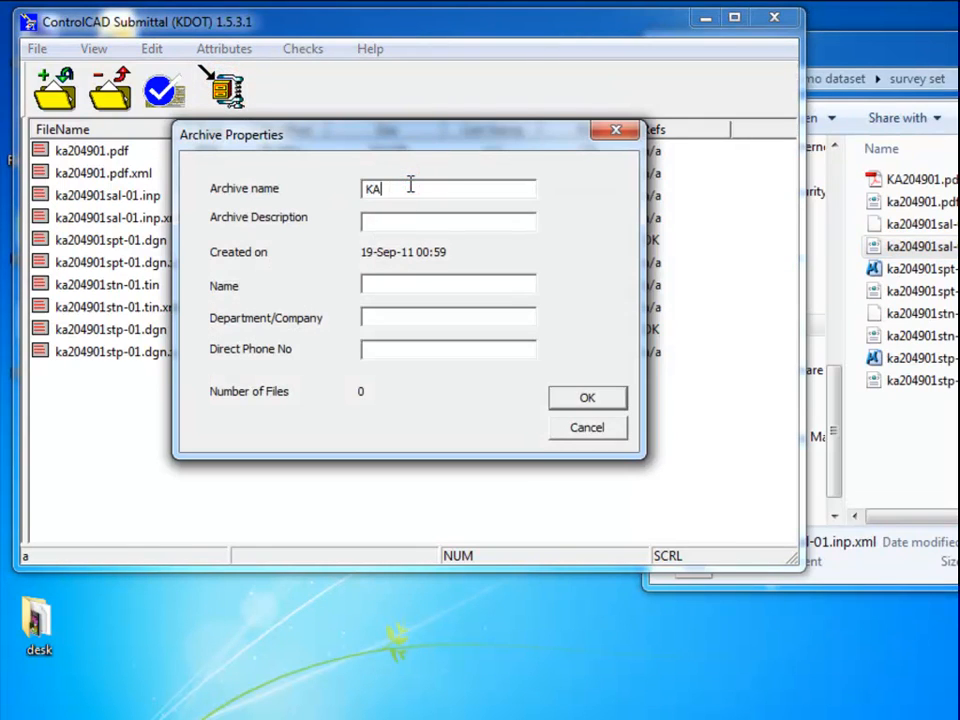
{"action": "type", "text": "204901 Survey"}
{"action": "key", "text": "Tab"}
{"action": "type", "text": "Survey file submission"}
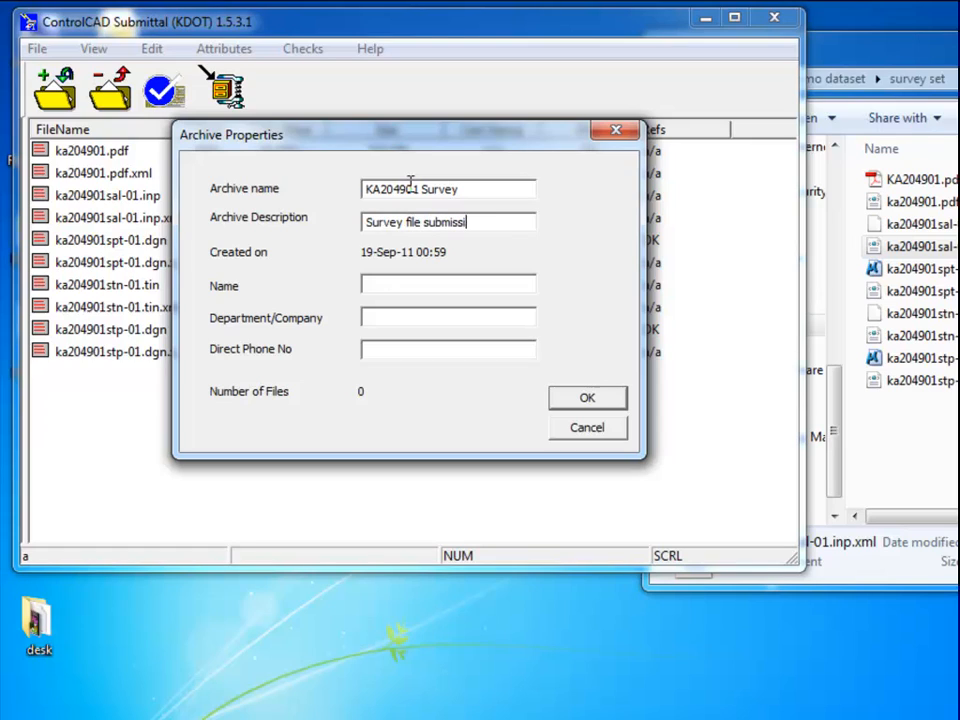
Enter the submitter's name, company and phone, save as KA204901 Survey.zip, and exit.
{"action": "key", "text": "Tab"}
{"action": "key", "text": "Tab"}
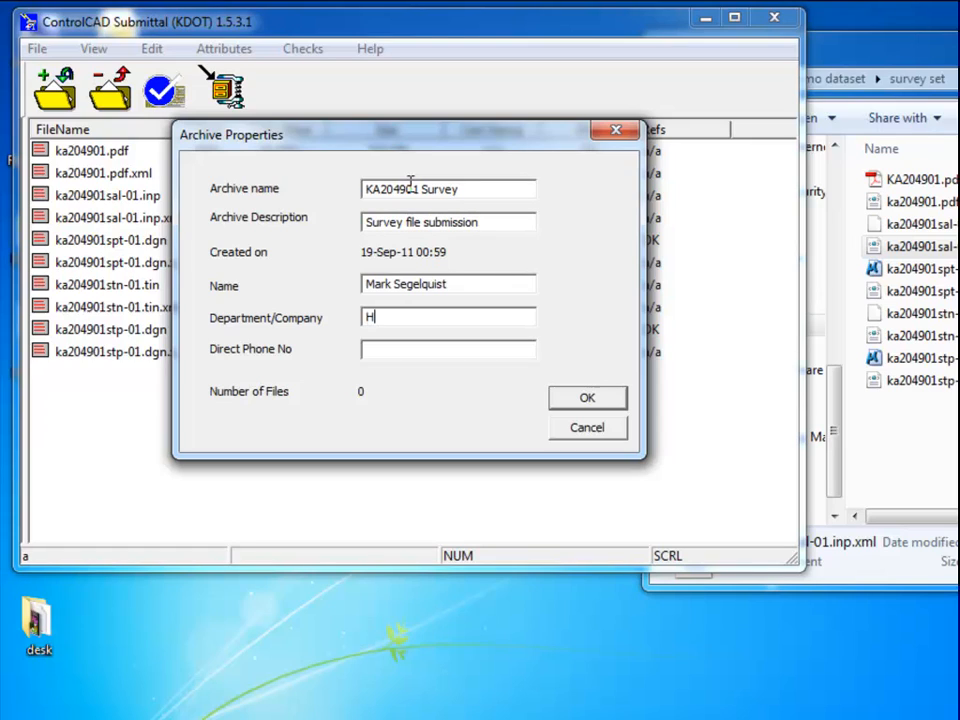
{"action": "type", "text": "HNT"}
{"action": "type", "text": "555-555-5555"}
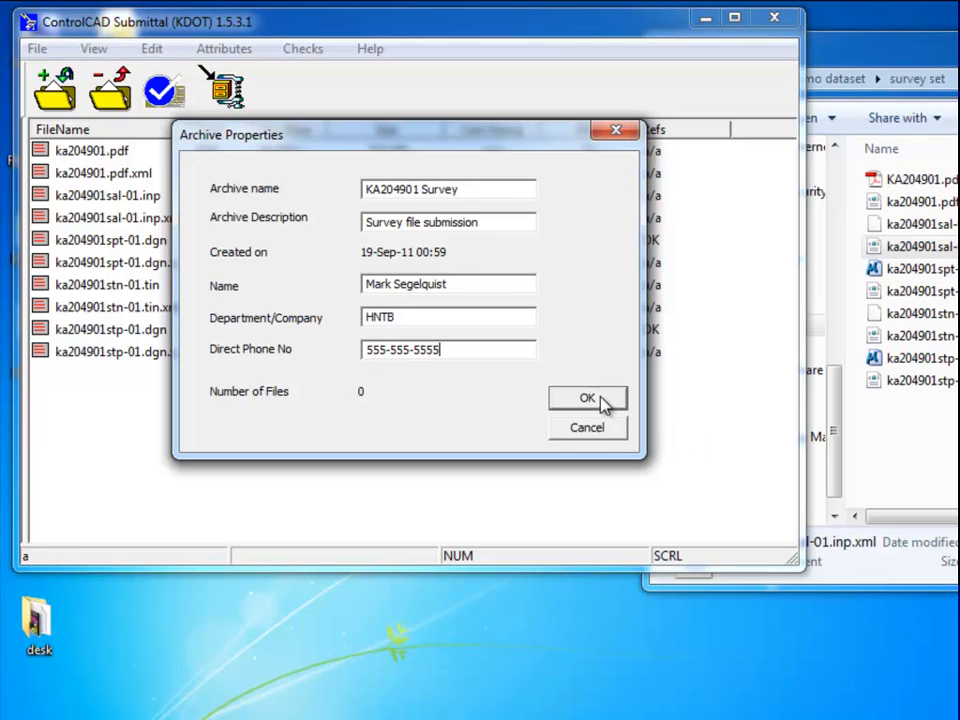
{"action": "left_click", "coordinate": [596, 393]}
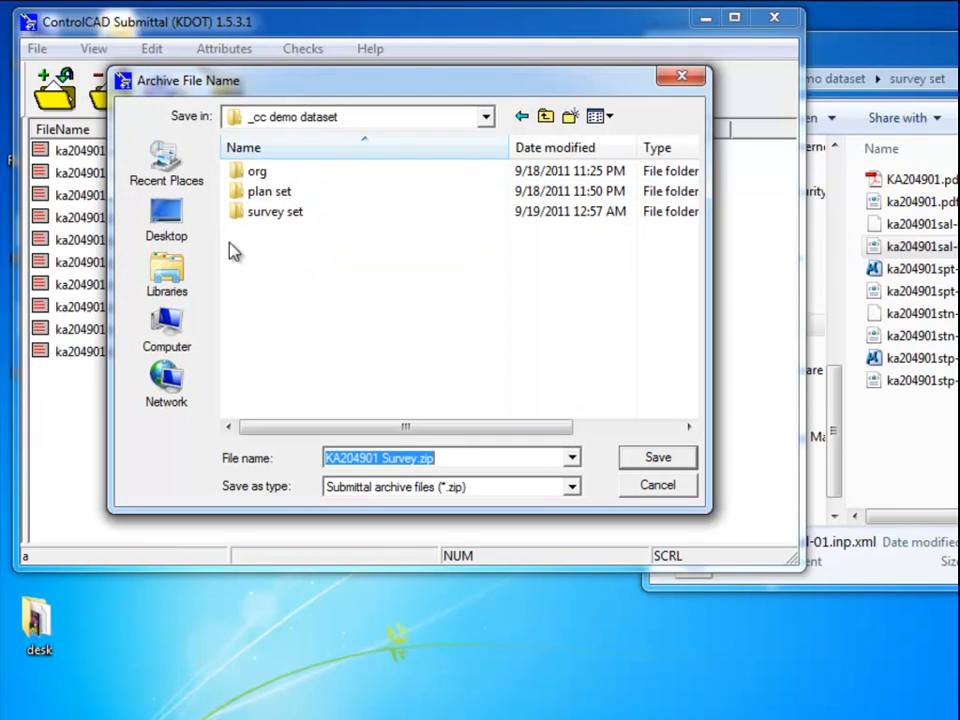
{"action": "left_click", "coordinate": [657, 458]}
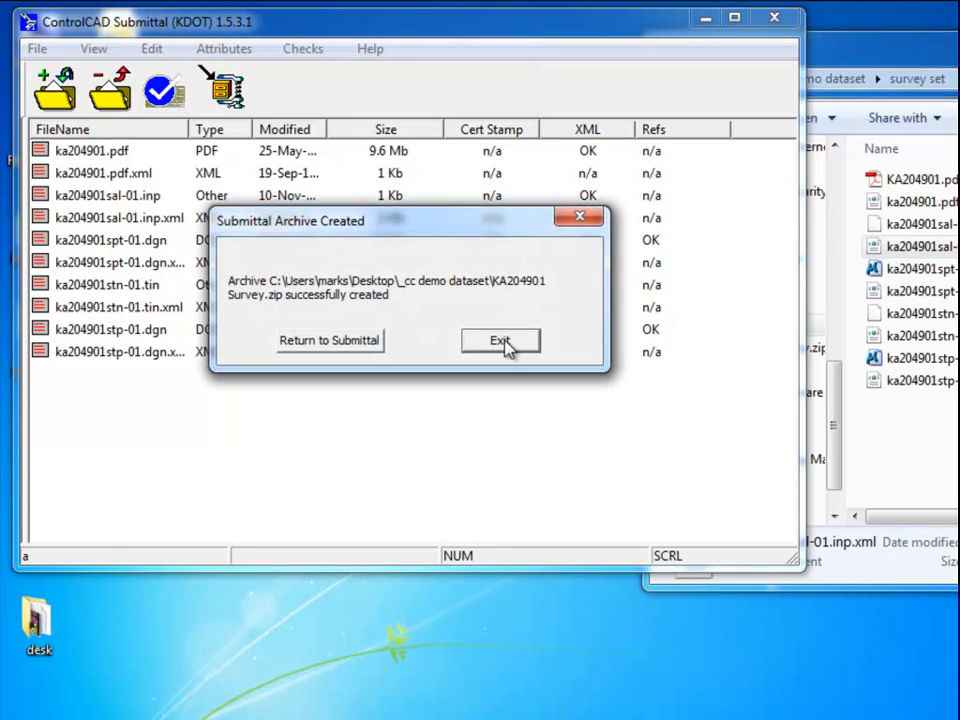
{"action": "left_click", "coordinate": [502, 341]}
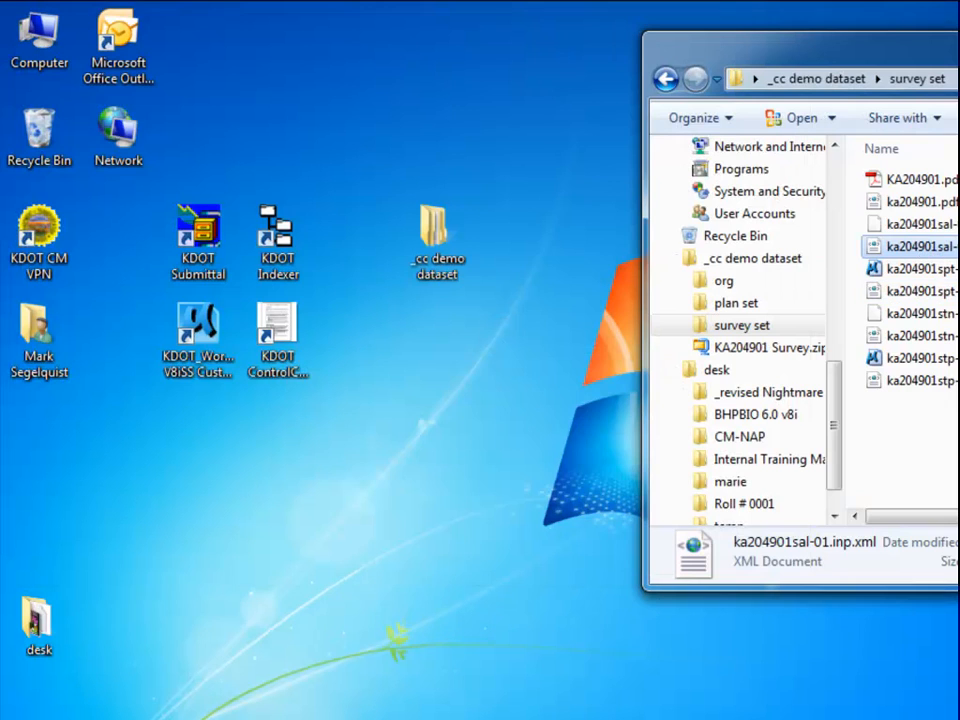
Reopen KA204901 Survey.zip, accepting its stored properties and the altered-archive and checksum warnings.
{"action": "left_click_drag", "start_coordinate": [904, 37], "coordinate": [461, 34]}
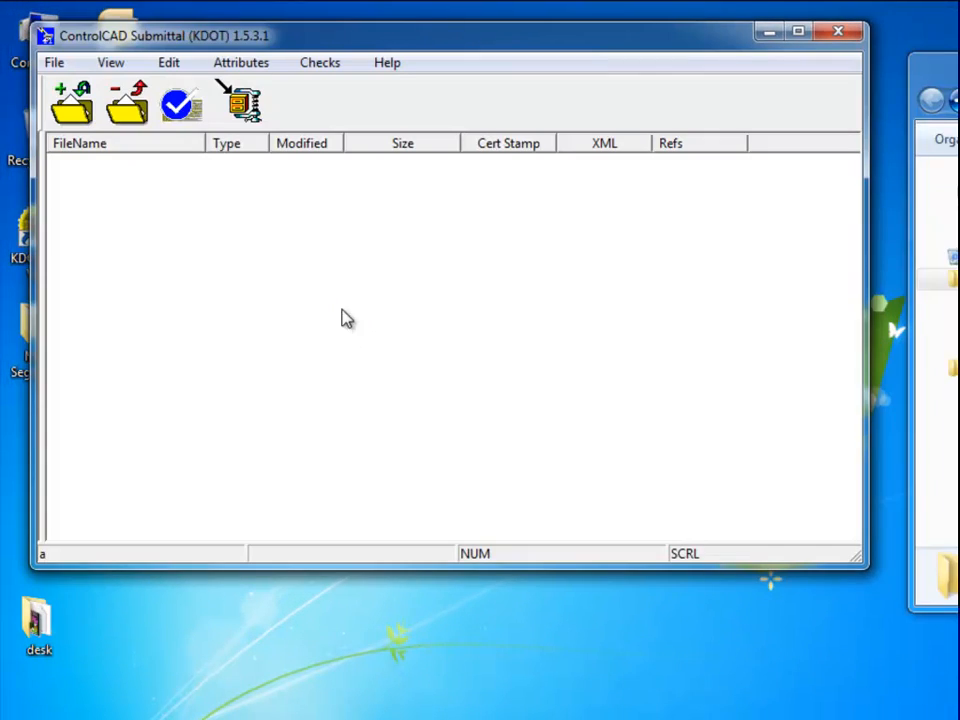
{"action": "left_click", "coordinate": [57, 63]}
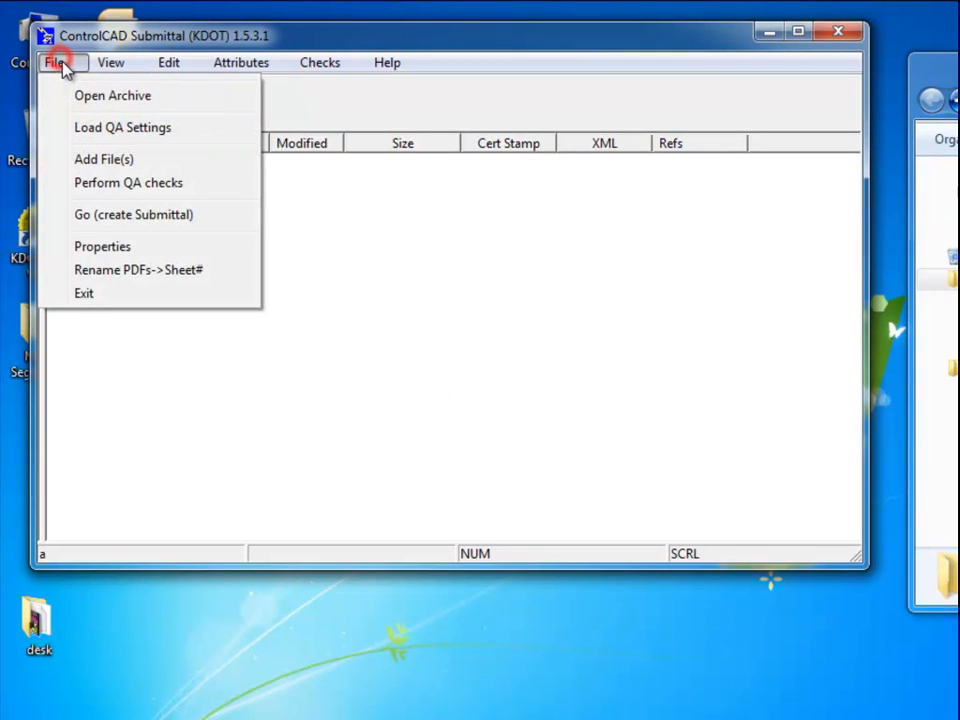
{"action": "left_click", "coordinate": [90, 90]}
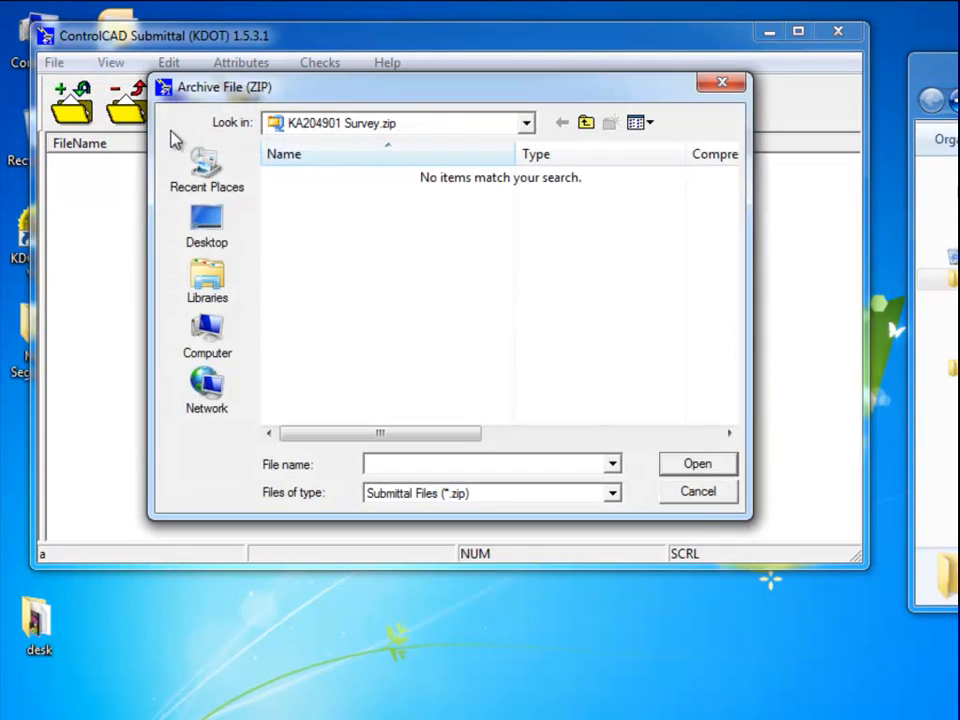
{"action": "left_click", "coordinate": [588, 126]}
{"action": "double_click", "coordinate": [318, 178]}
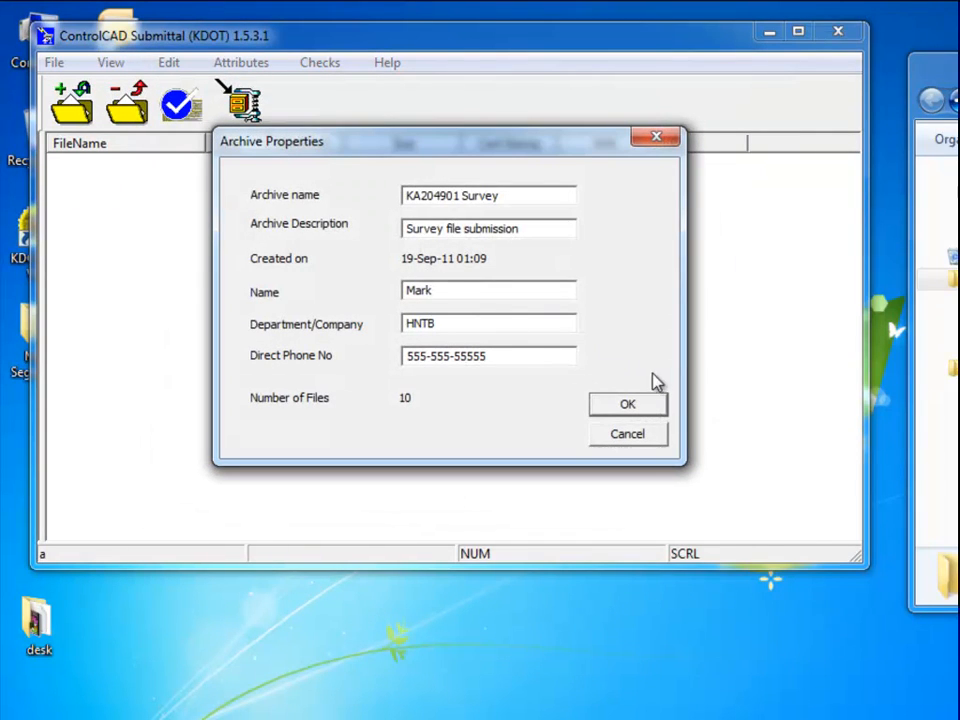
{"action": "left_click", "coordinate": [641, 407]}
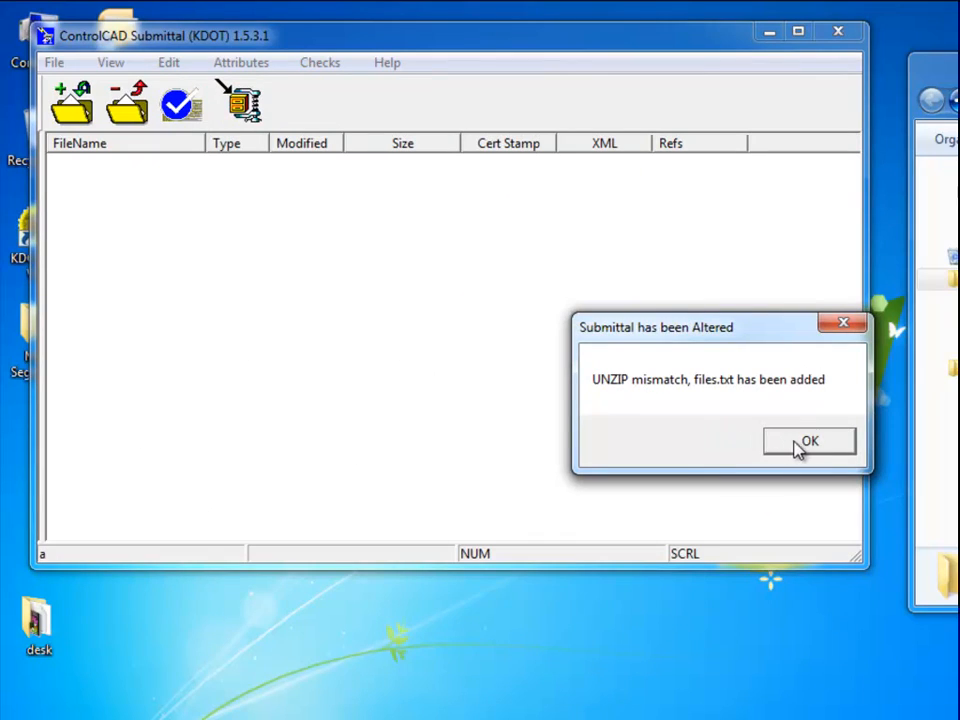
{"action": "left_click", "coordinate": [797, 443]}
{"action": "left_click", "coordinate": [799, 441]}
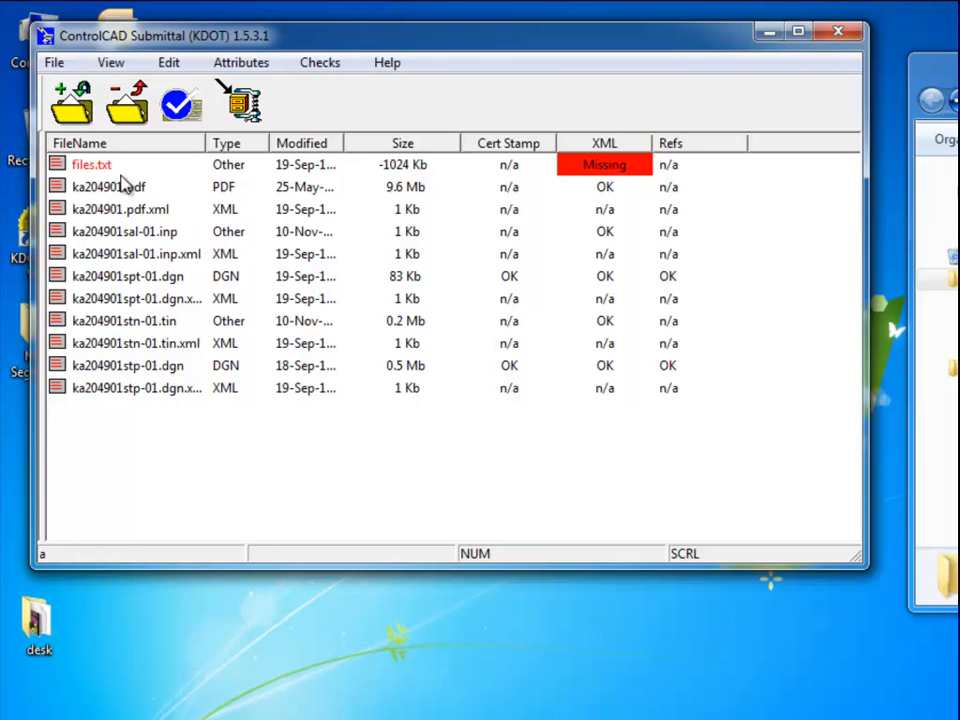
Remove the extra files.txt entry from the submittal list.
{"action": "left_click", "coordinate": [92, 165]}
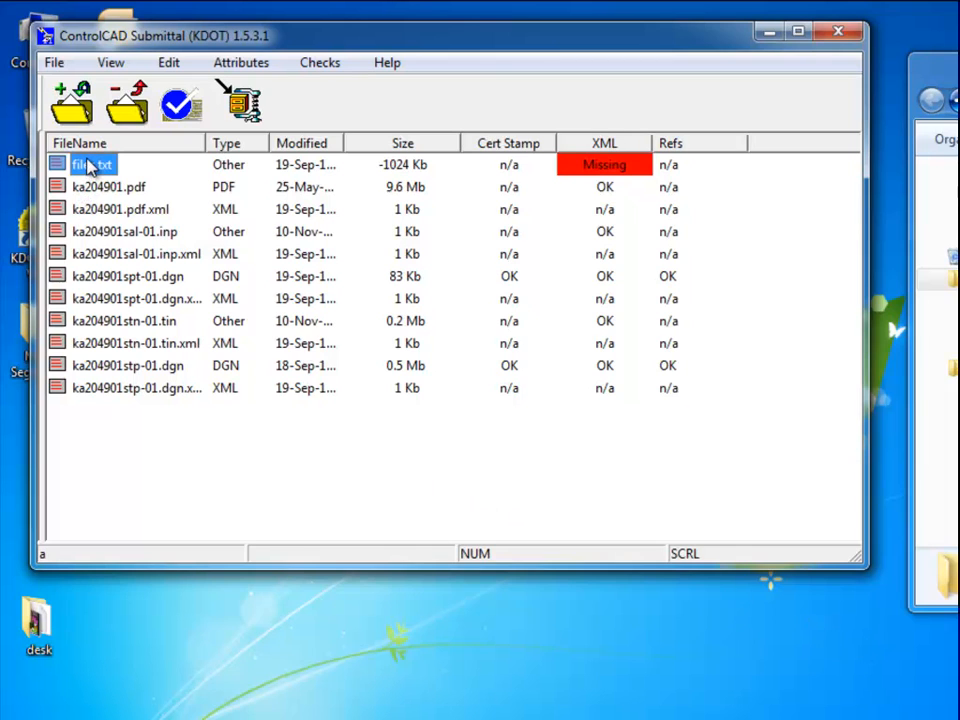
{"action": "right_click", "coordinate": [90, 164]}
{"action": "left_click", "coordinate": [133, 174]}
{"action": "left_click", "coordinate": [413, 347]}
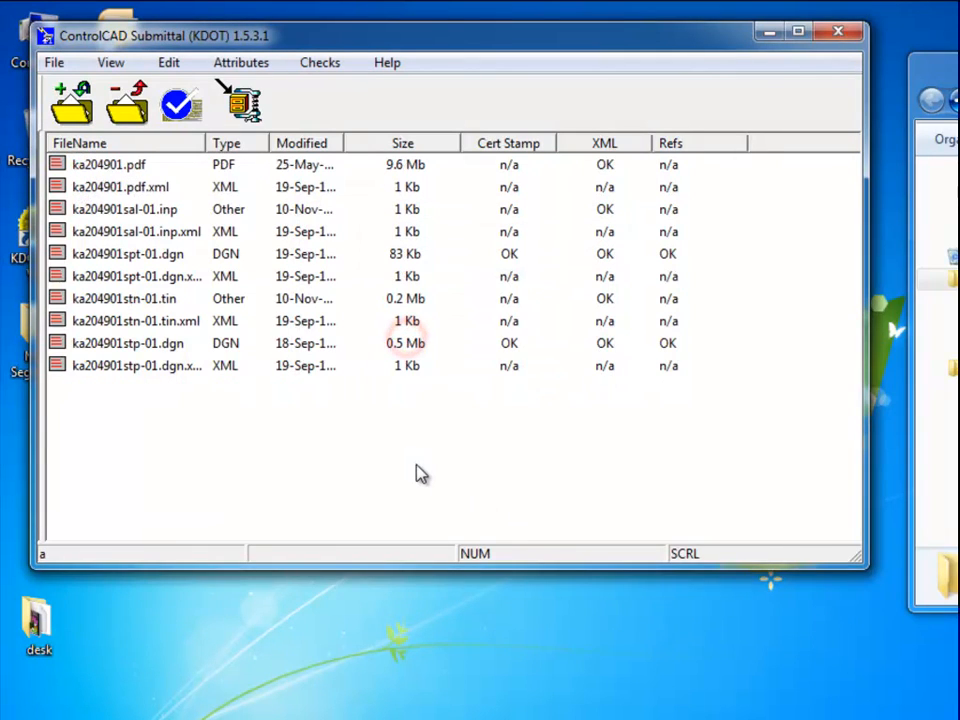